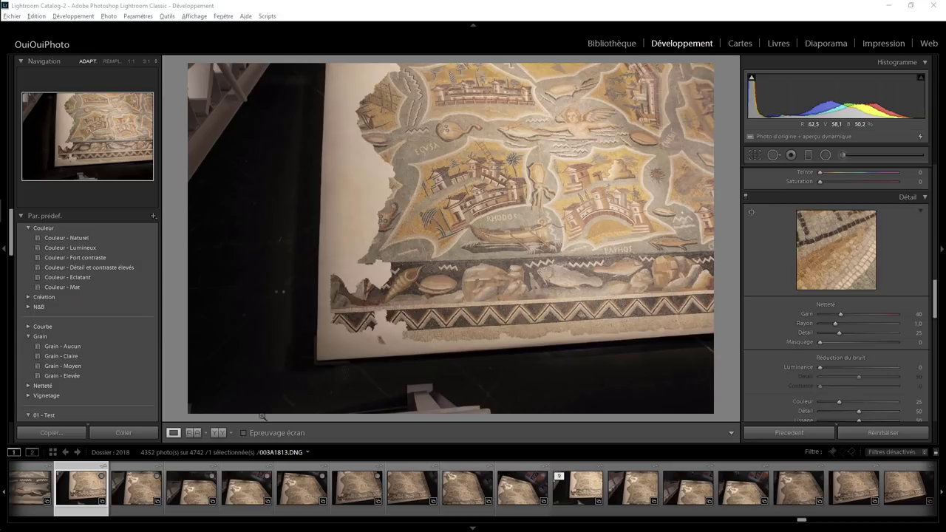
# Step through the mosaic shots in the filmstrip from 003A1813 to 003A1820
pyautogui.click(133, 484)
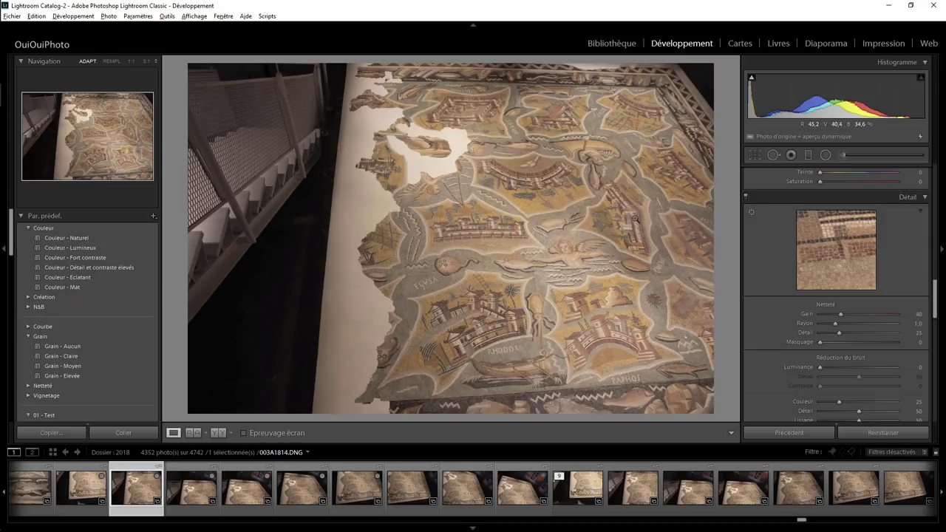
pyautogui.click(93, 488)
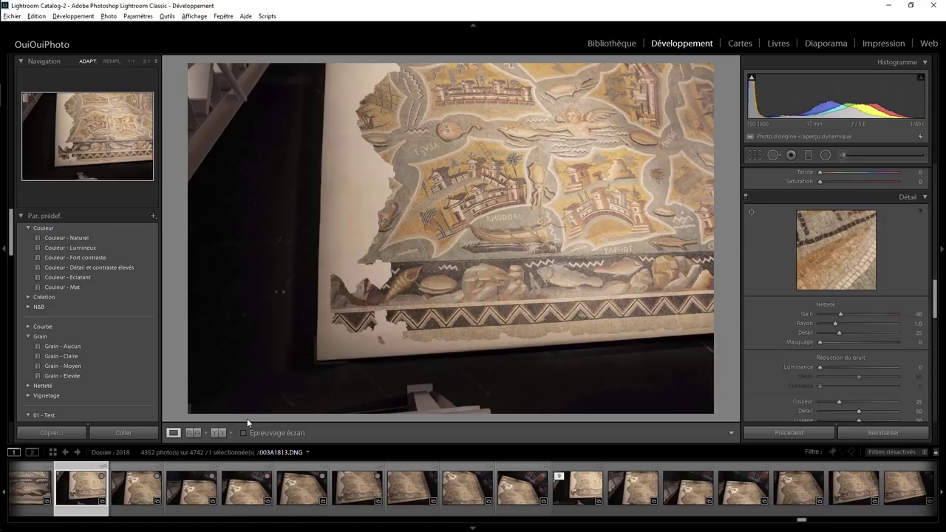
pyautogui.press('Left')
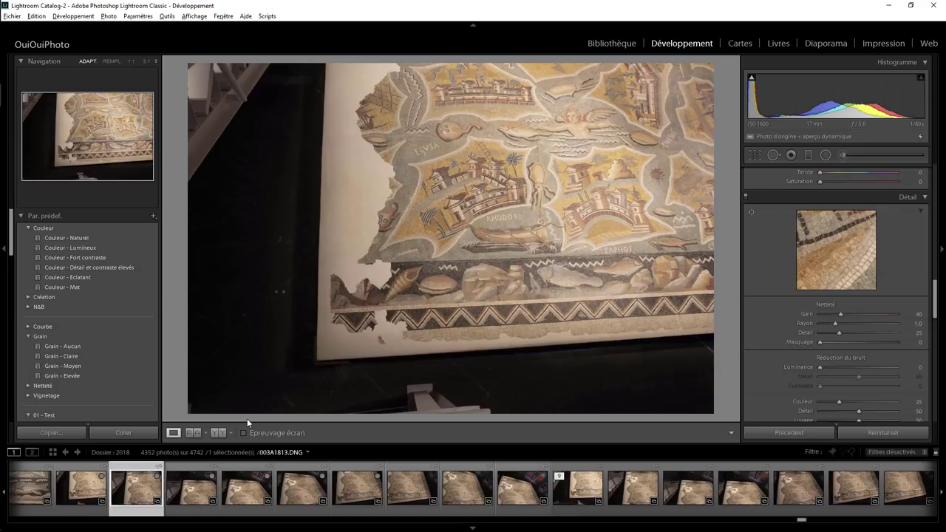
pyautogui.press('Right')
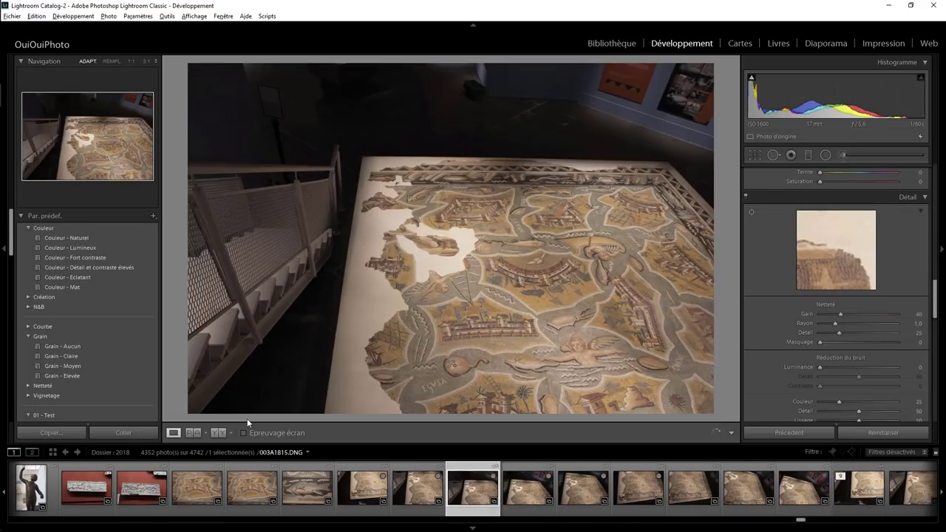
pyautogui.press('Right')
pyautogui.press('Right')
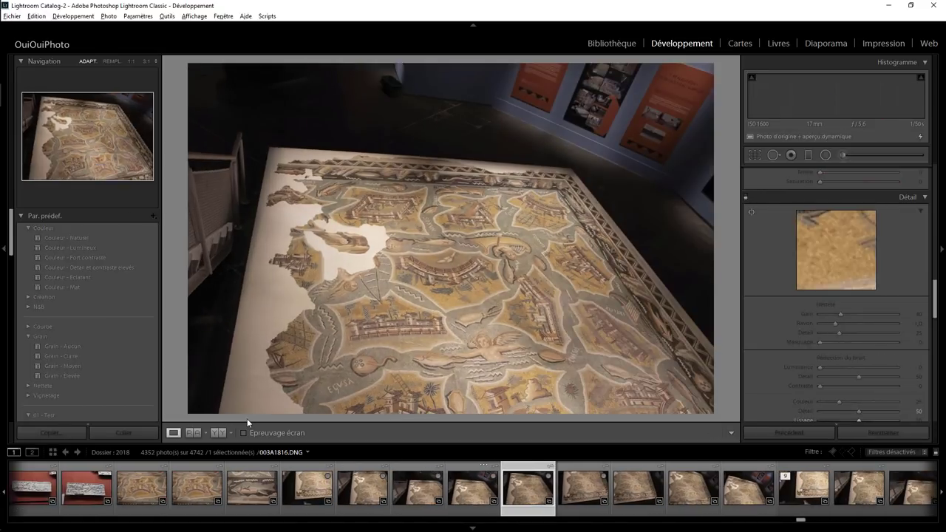
pyautogui.press('Right')
pyautogui.press('Right')
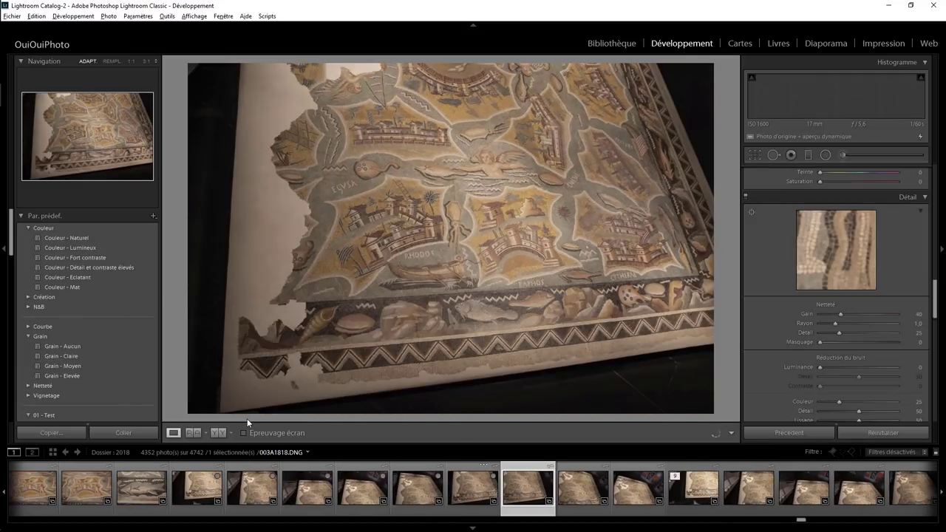
pyautogui.press('Right')
pyautogui.press('Right')
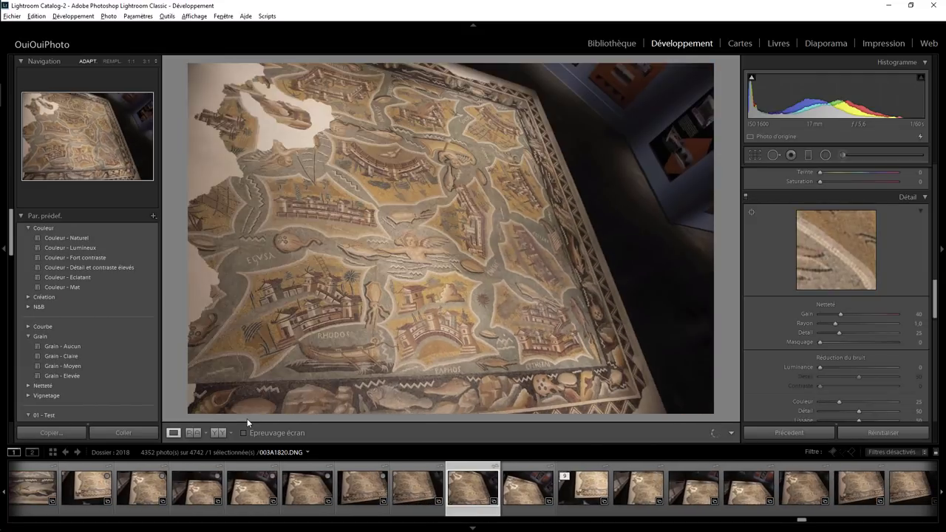
pyautogui.press('Right')
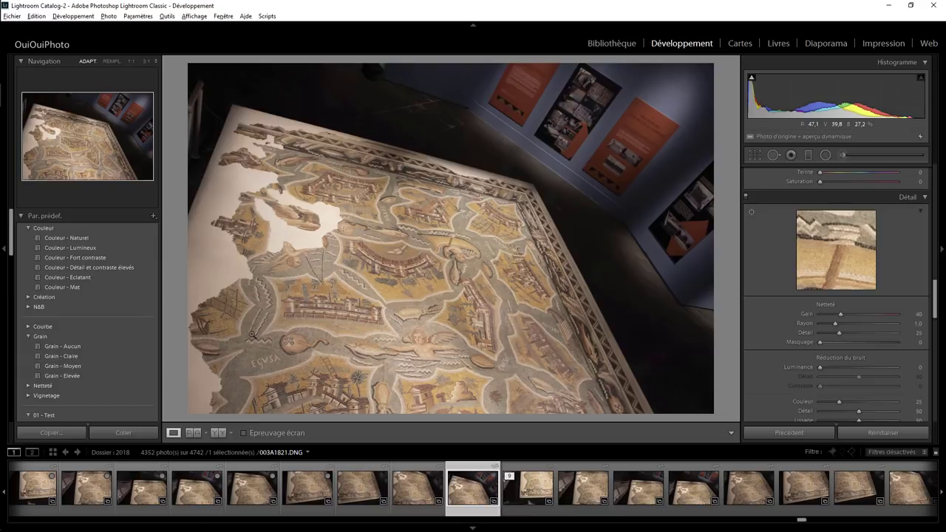
# Select the nine shots 003A1813–003A1821 and bring up the Fusion de photos options
pyautogui.keyDown('shift'); pyautogui.click(44, 487); pyautogui.keyUp('shift')
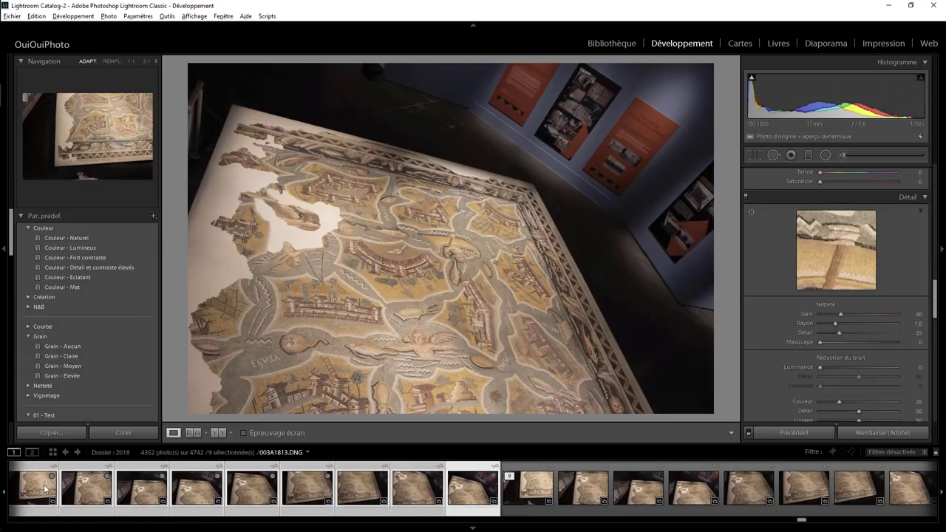
pyautogui.rightClick(198, 489)
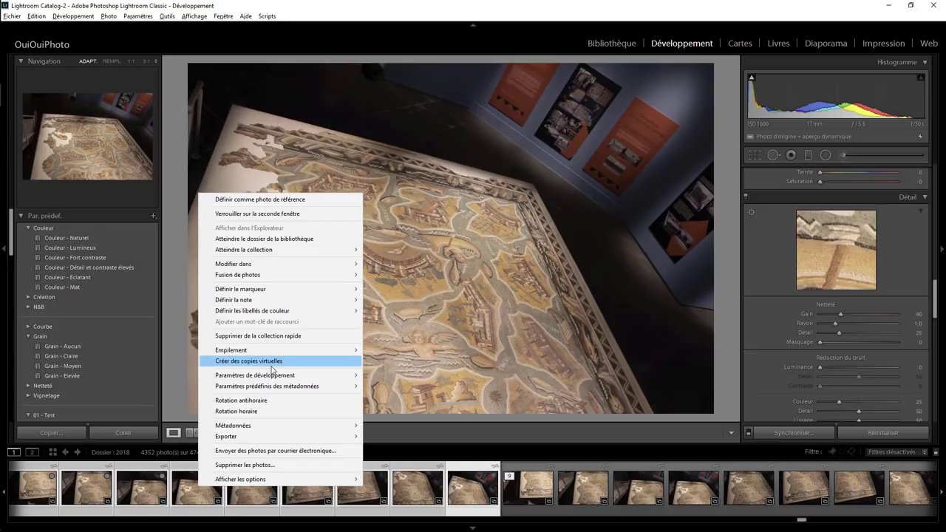
pyautogui.moveTo(238, 275)
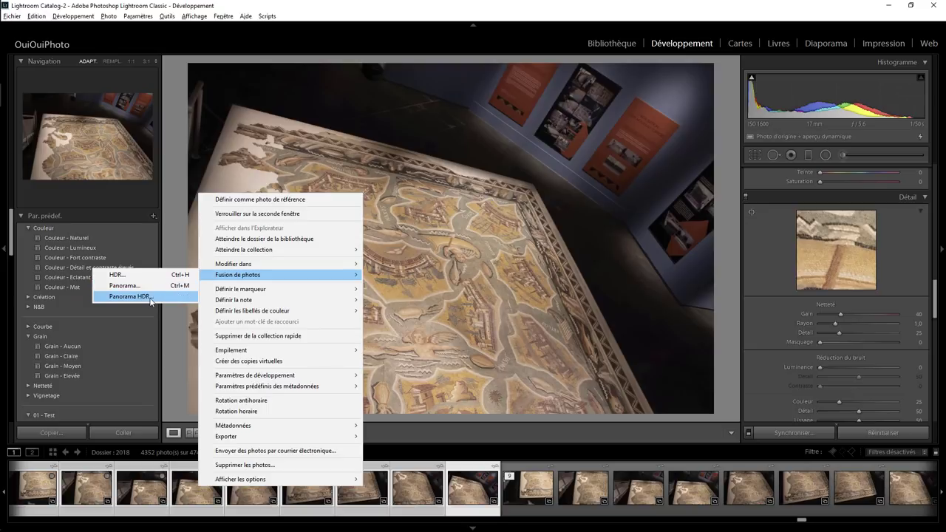
# Merge the shots as a Perspective panorama with Auto Crop off, creating 003A1821-Panorama.dng
pyautogui.click(124, 286)
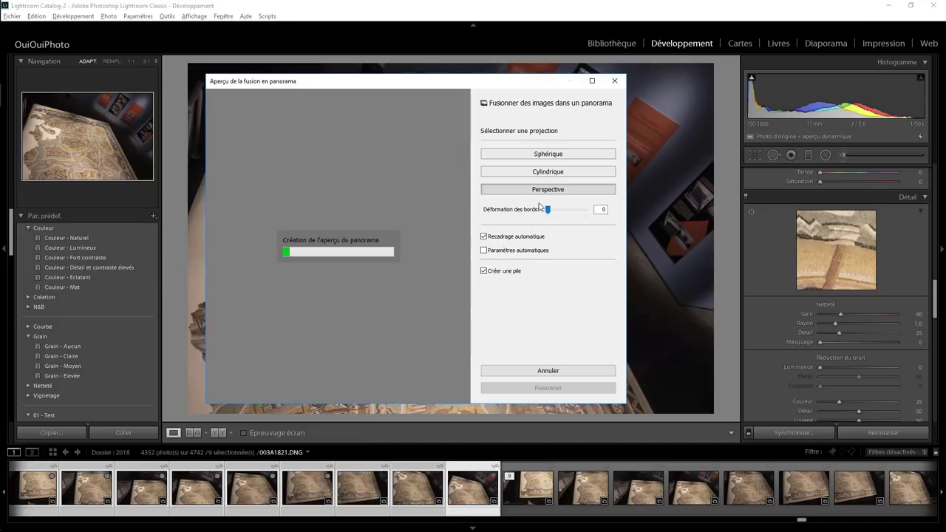
pyautogui.click(529, 155)
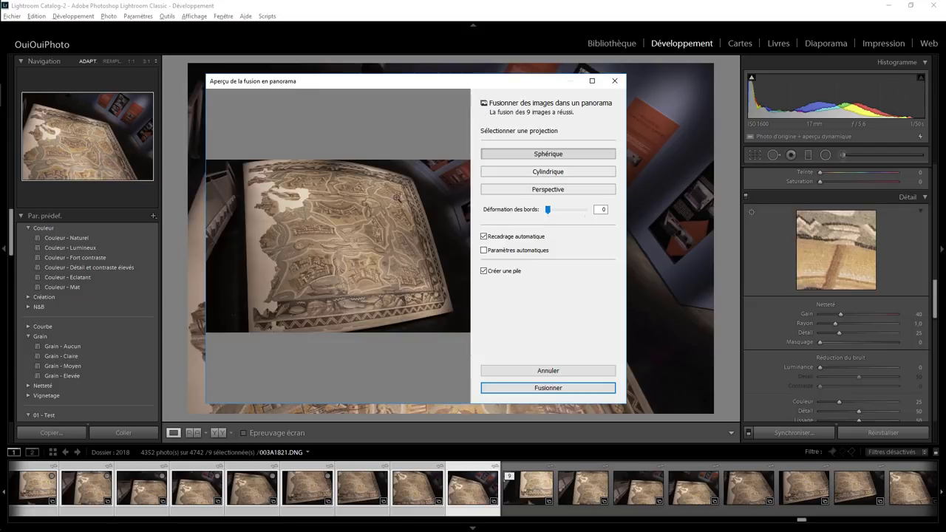
pyautogui.click(544, 175)
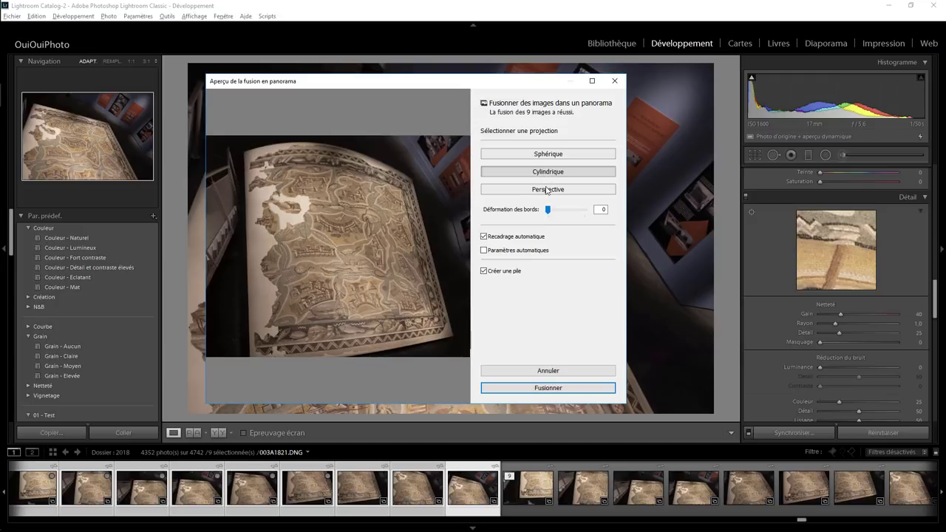
pyautogui.click(546, 190)
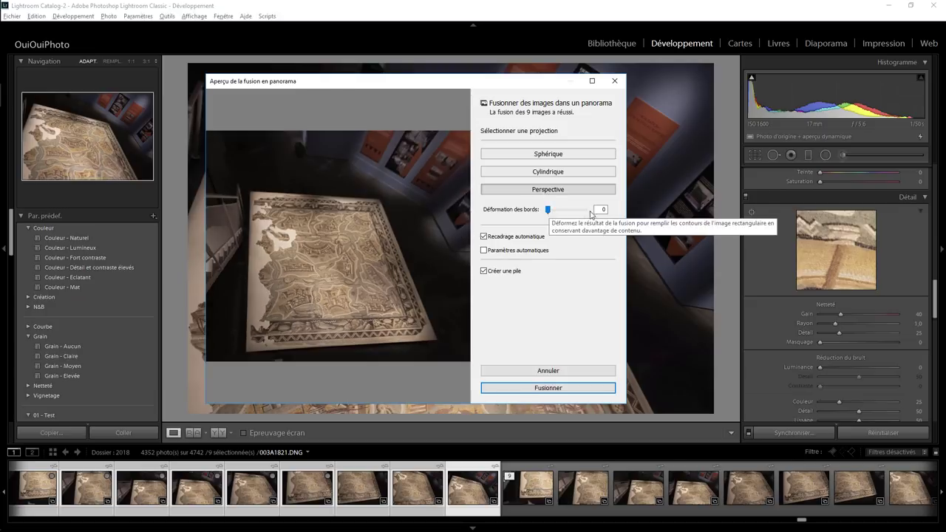
pyautogui.click(485, 237)
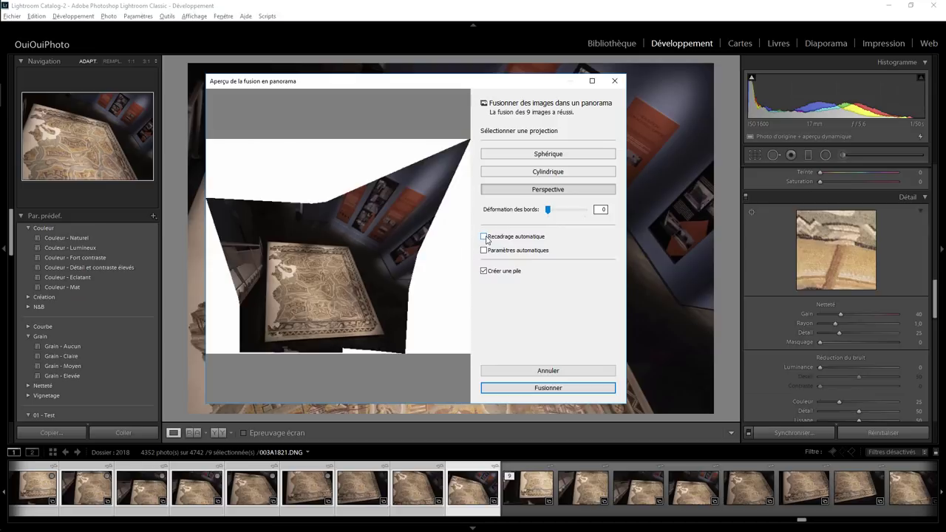
pyautogui.click(483, 237)
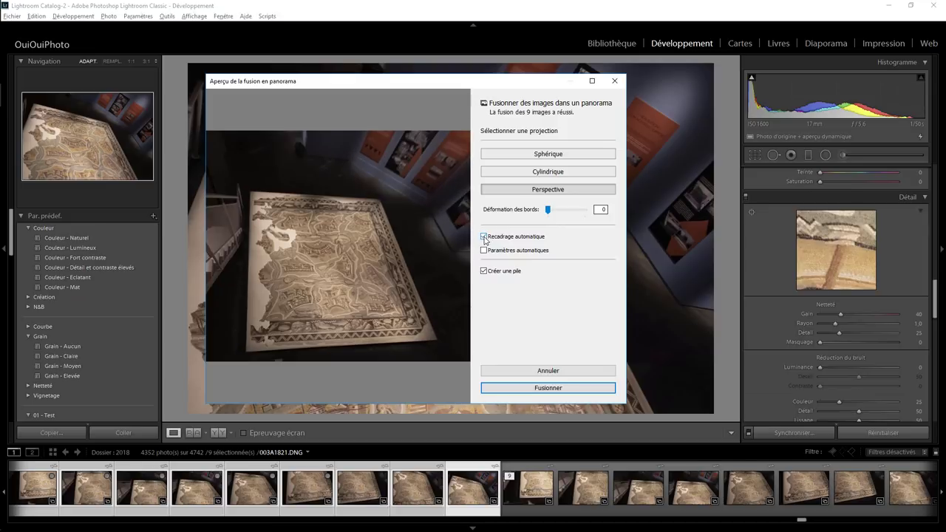
pyautogui.click(484, 237)
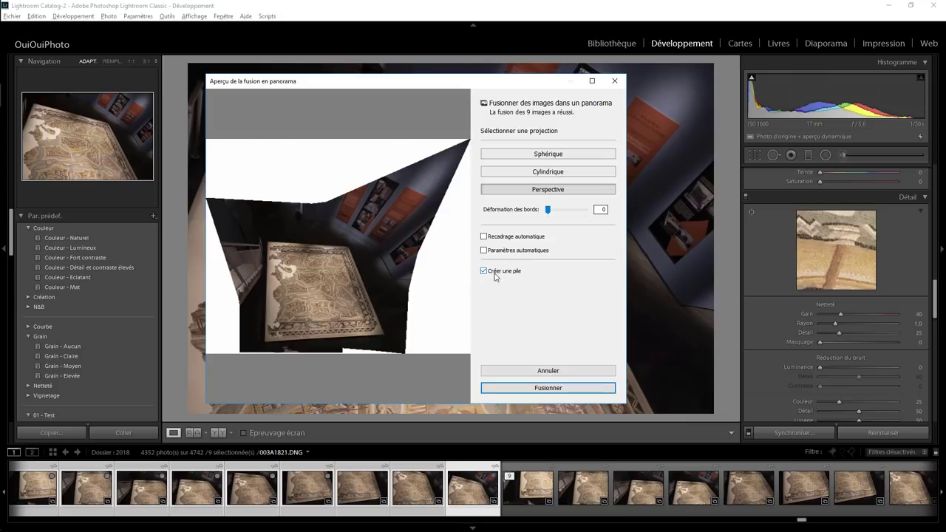
pyautogui.click(542, 390)
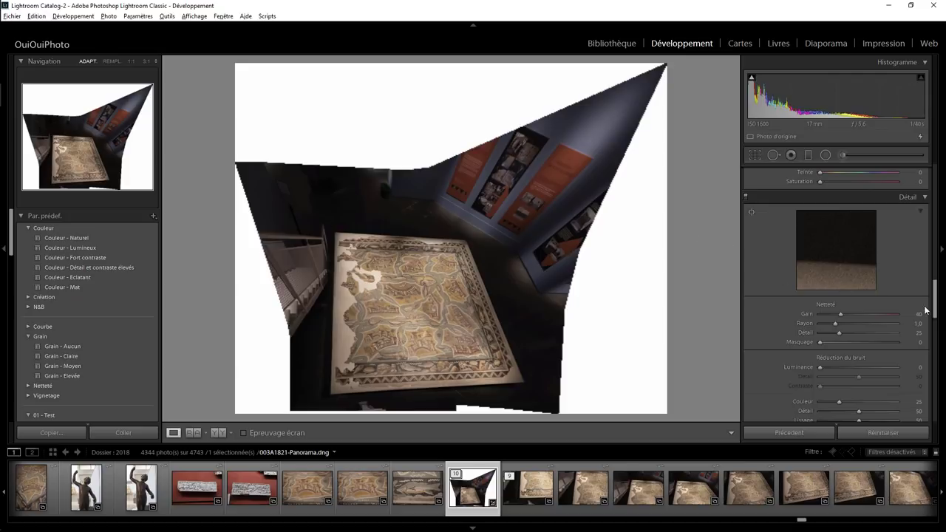
# Draw Guided Upright guides along the mosaic's top, bottom and side edges to square it
pyautogui.moveTo(936, 308); pyautogui.dragTo(935, 368)
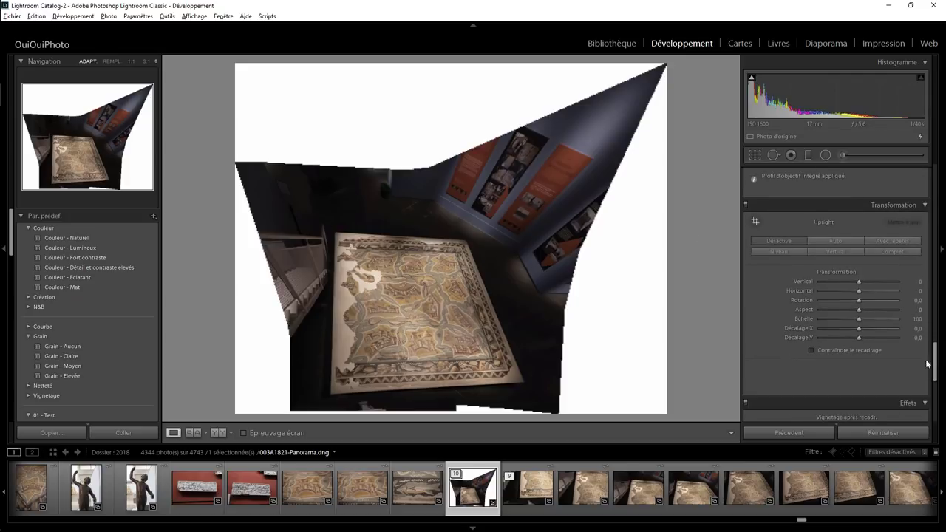
pyautogui.click(887, 238)
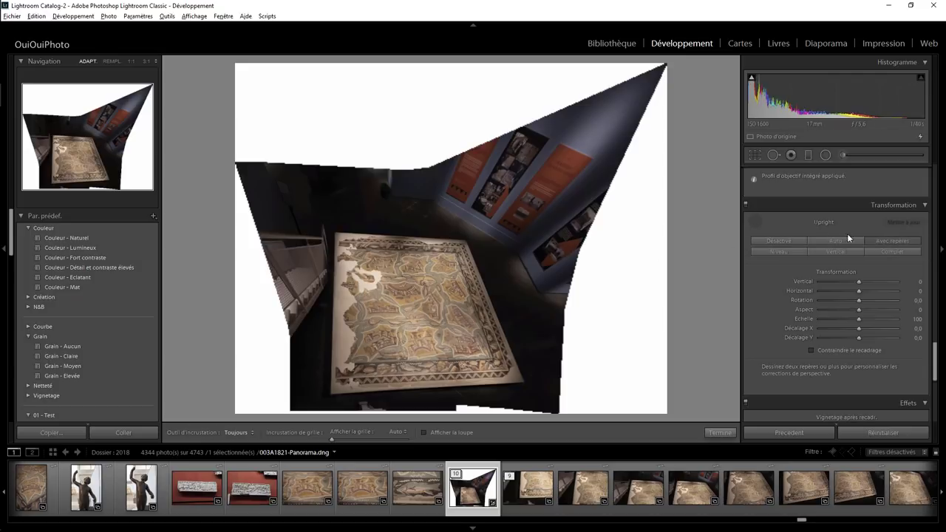
pyautogui.click(841, 252)
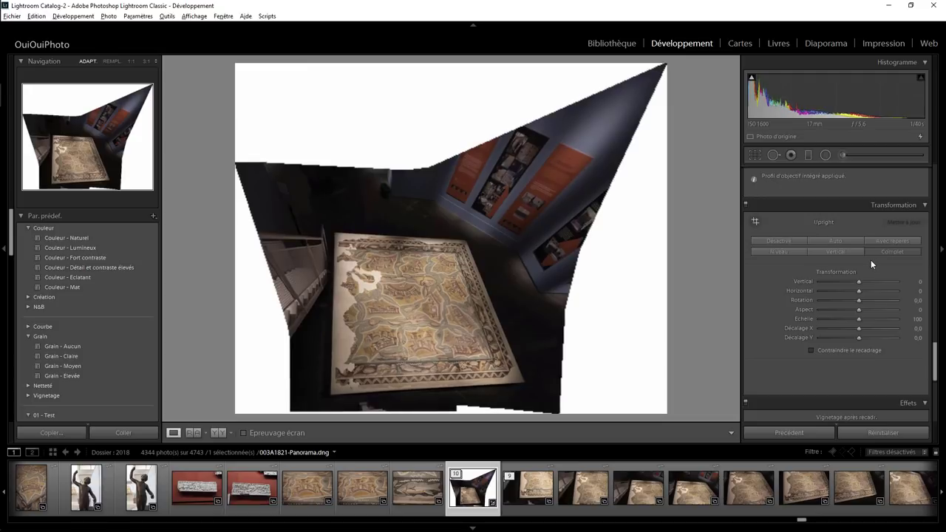
pyautogui.click(883, 240)
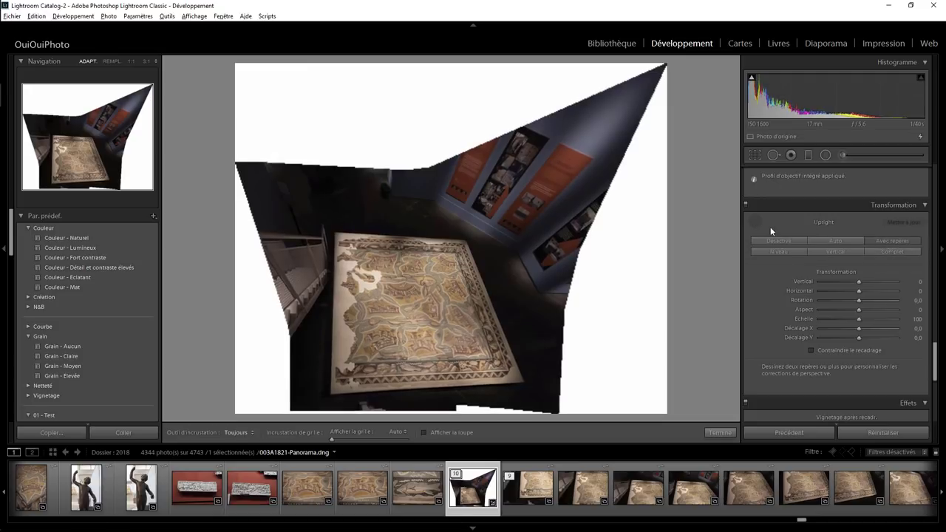
pyautogui.moveTo(329, 232); pyautogui.dragTo(509, 242)
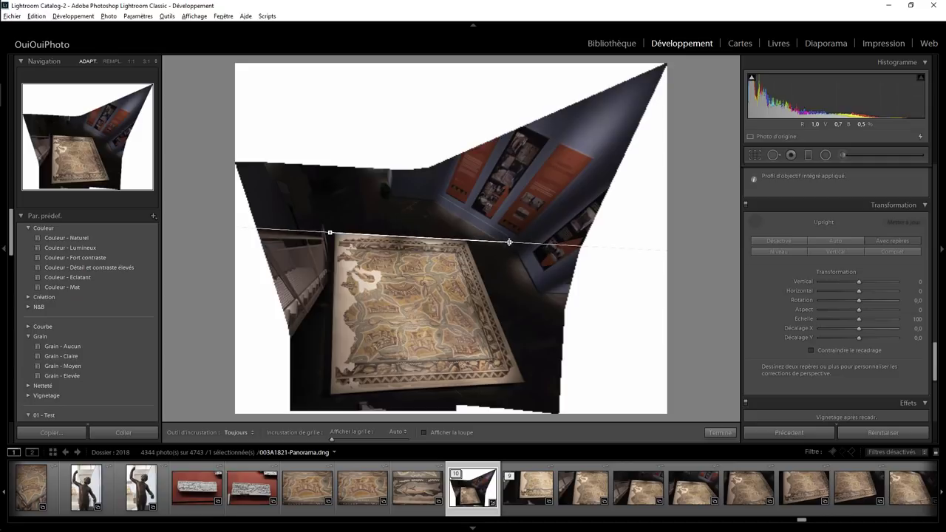
pyautogui.moveTo(325, 396); pyautogui.dragTo(562, 380)
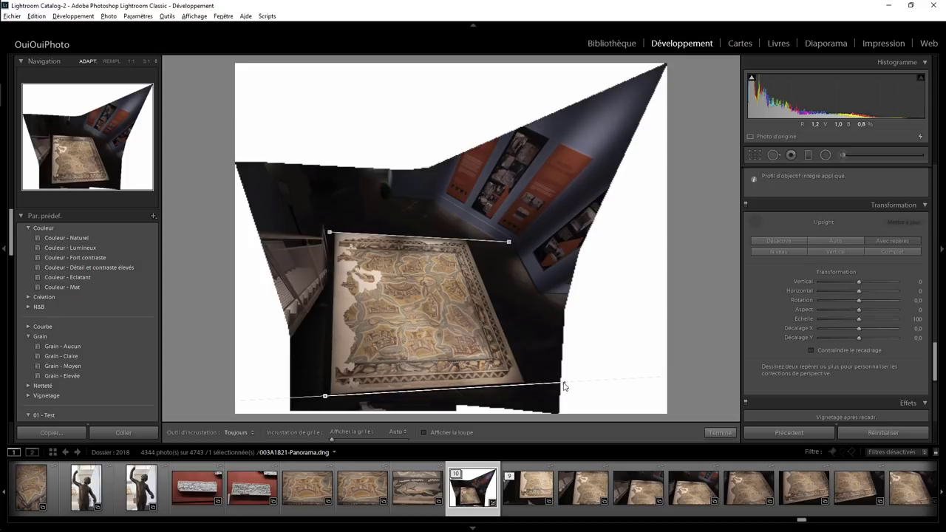
pyautogui.moveTo(562, 380); pyautogui.dragTo(561, 382)
pyautogui.moveTo(429, 217); pyautogui.dragTo(488, 361)
pyautogui.moveTo(340, 277); pyautogui.dragTo(320, 396)
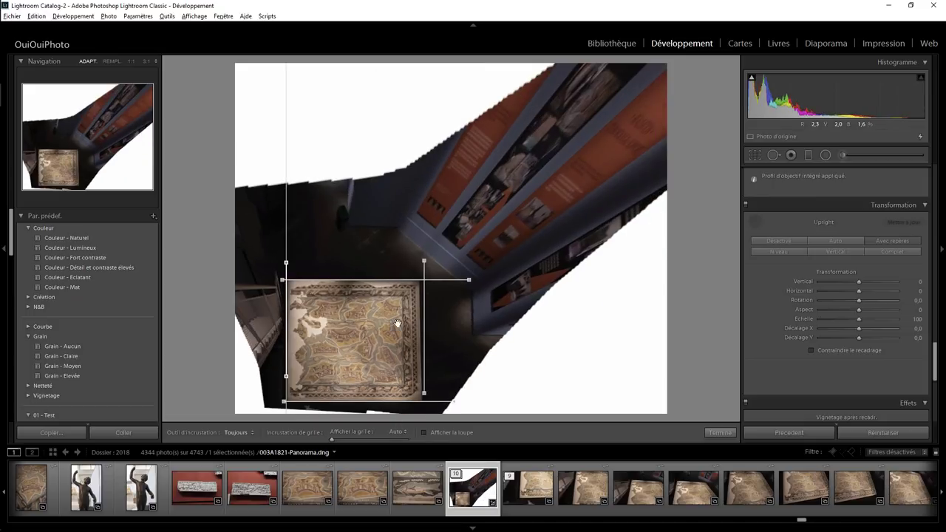
# Fit a 1 x 1 square crop tightly around the straightened mosaic
pyautogui.click(754, 155)
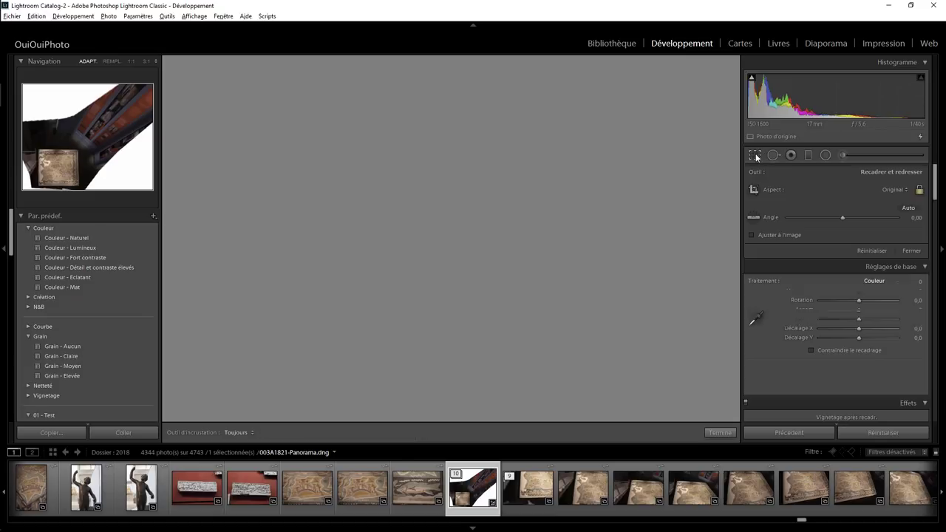
pyautogui.click(893, 191)
pyautogui.click(795, 237)
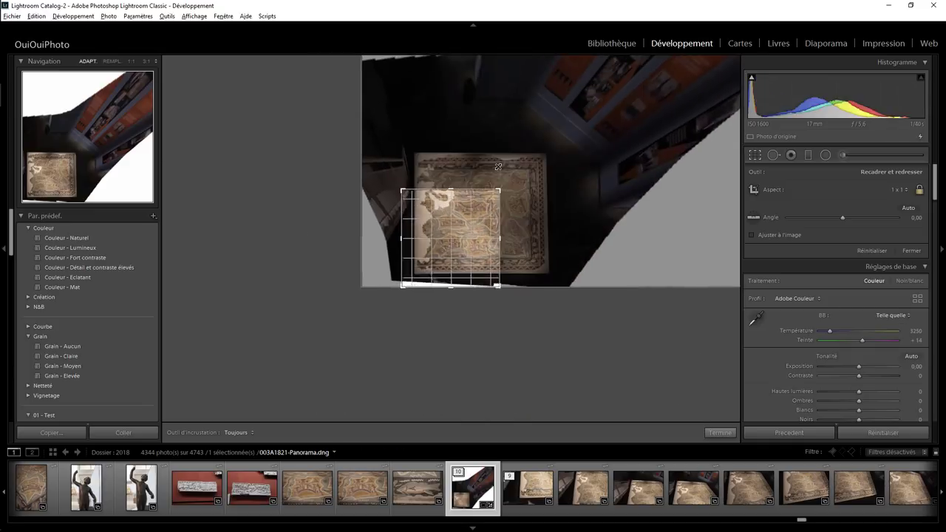
pyautogui.moveTo(626, 64); pyautogui.dragTo(529, 140)
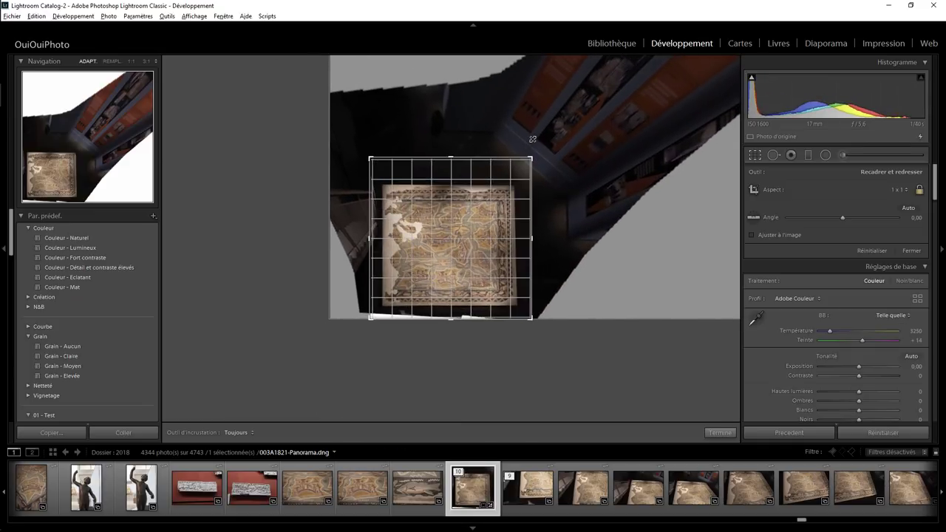
pyautogui.moveTo(462, 226)
pyautogui.mouseDown()
pyautogui.moveTo(465, 235)
pyautogui.moveTo(460, 229)
pyautogui.mouseUp()
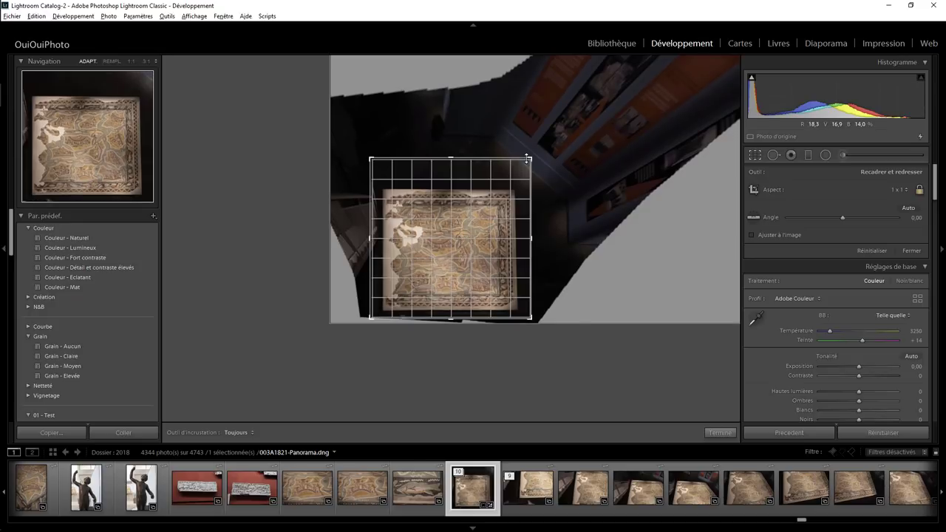
pyautogui.moveTo(531, 157); pyautogui.dragTo(522, 166)
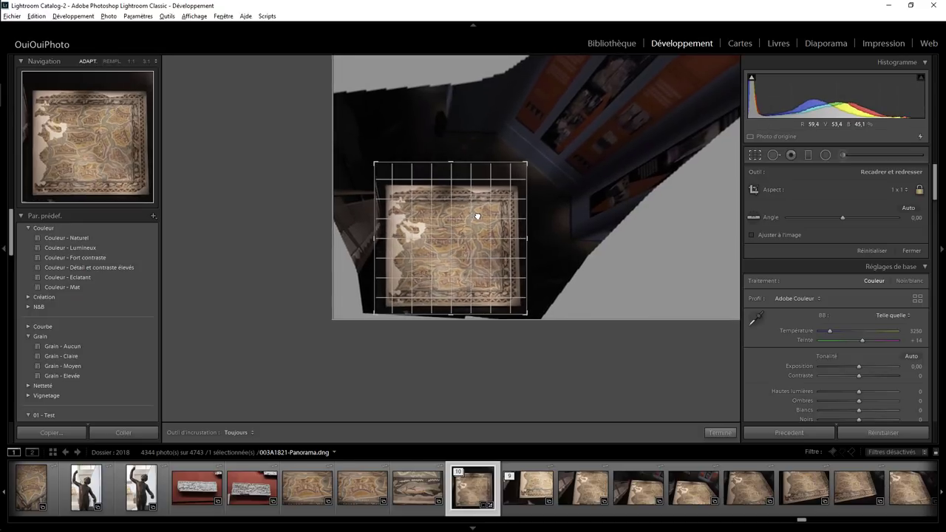
pyautogui.moveTo(934, 197); pyautogui.dragTo(929, 380)
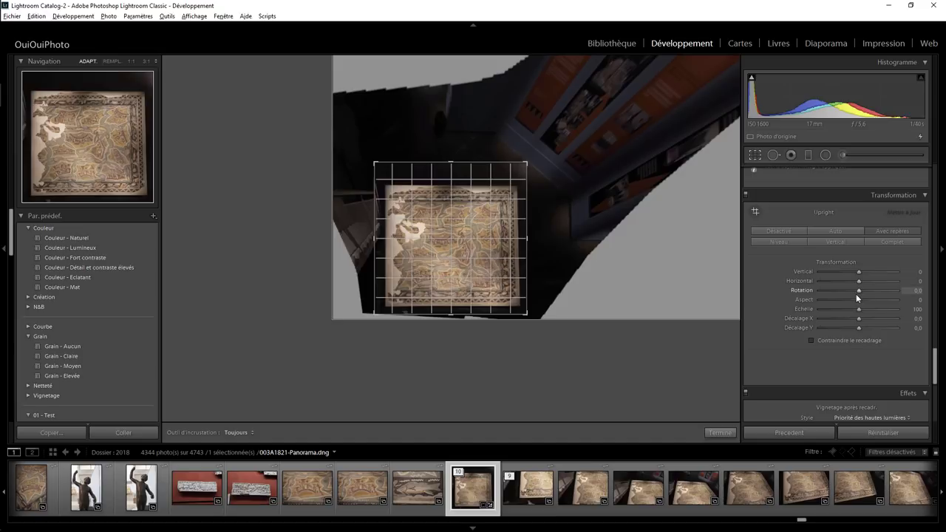
# Set Transformation Aspect to +44, refit the square crop around the mosaic, and apply it
pyautogui.moveTo(858, 300); pyautogui.dragTo(871, 300)
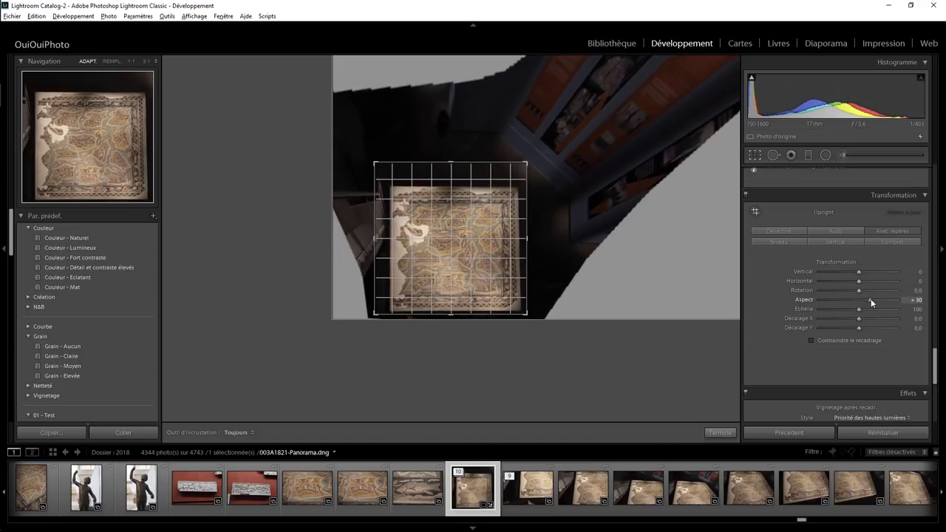
pyautogui.moveTo(525, 158); pyautogui.dragTo(522, 169)
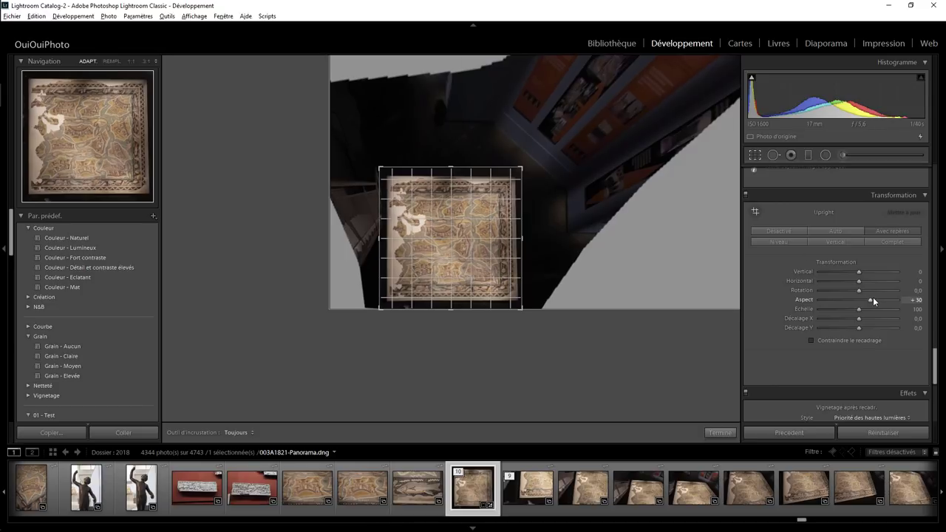
pyautogui.moveTo(870, 297); pyautogui.dragTo(875, 298)
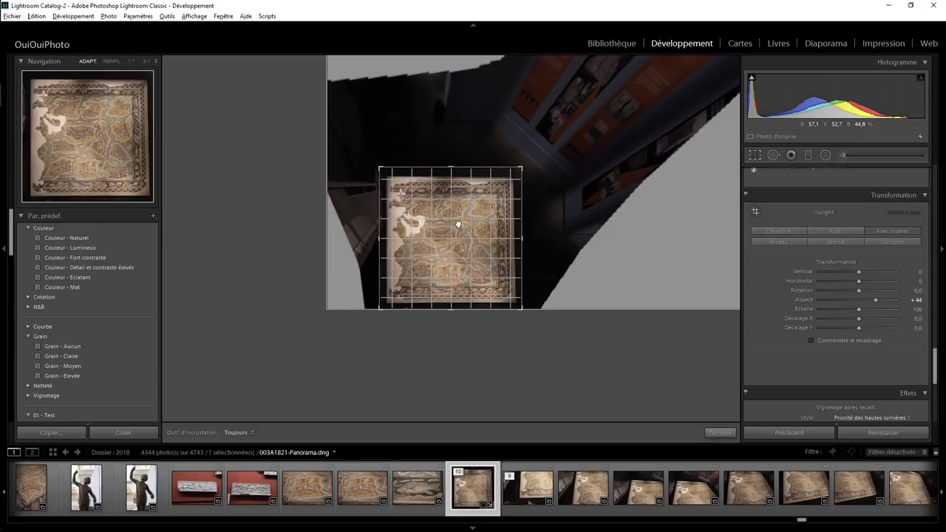
pyautogui.moveTo(458, 221); pyautogui.dragTo(456, 218)
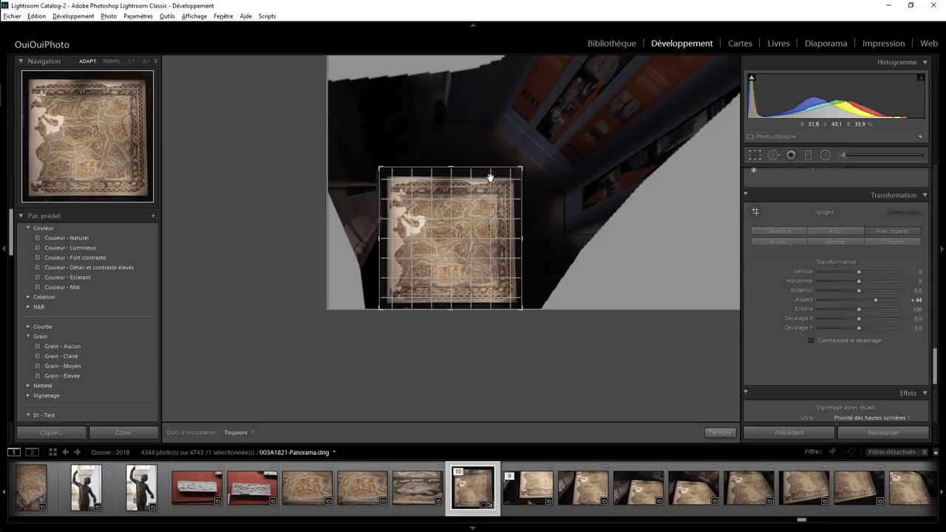
pyautogui.moveTo(522, 167); pyautogui.dragTo(522, 168)
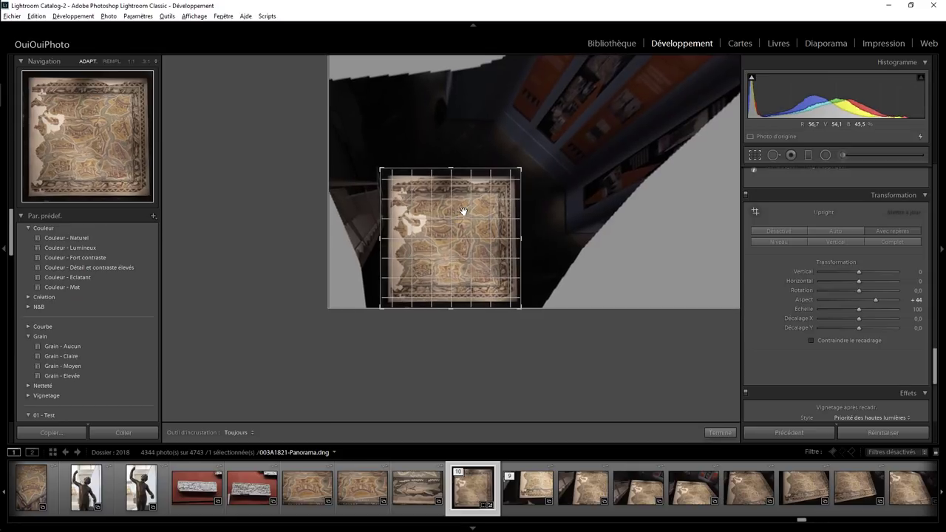
pyautogui.moveTo(460, 211); pyautogui.dragTo(461, 212)
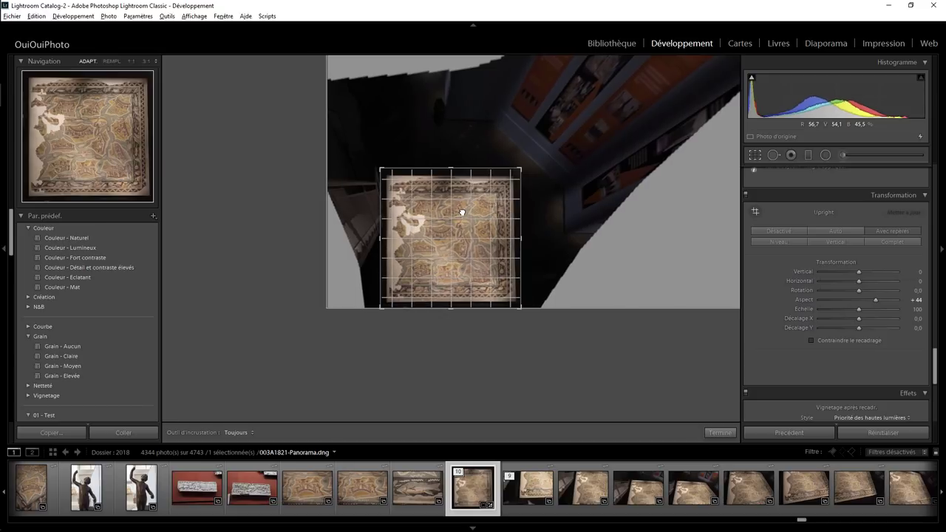
pyautogui.press('Return')
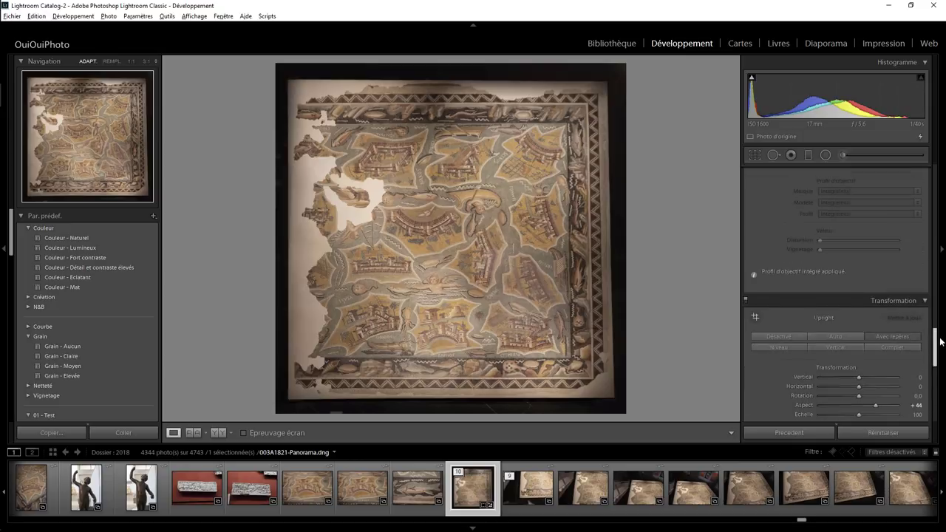
# Draw Guided Upright guides along the mosaic's right and bottom edges
pyautogui.moveTo(935, 372); pyautogui.dragTo(936, 341)
pyautogui.click(754, 249)
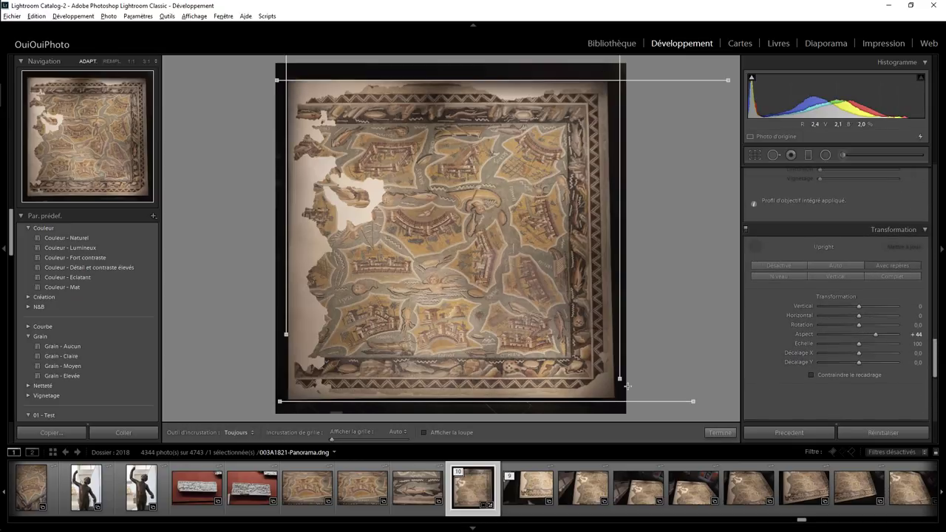
pyautogui.moveTo(621, 379); pyautogui.dragTo(625, 380)
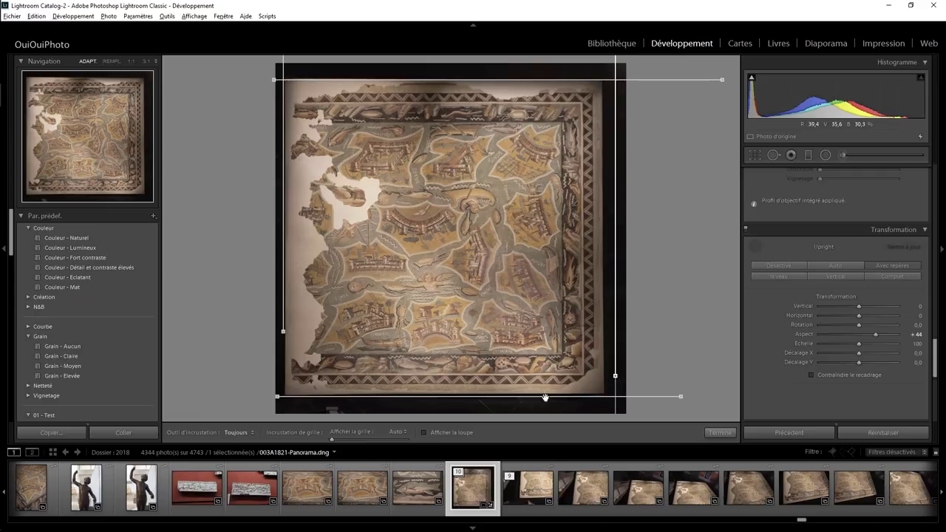
pyautogui.moveTo(682, 398); pyautogui.dragTo(682, 396)
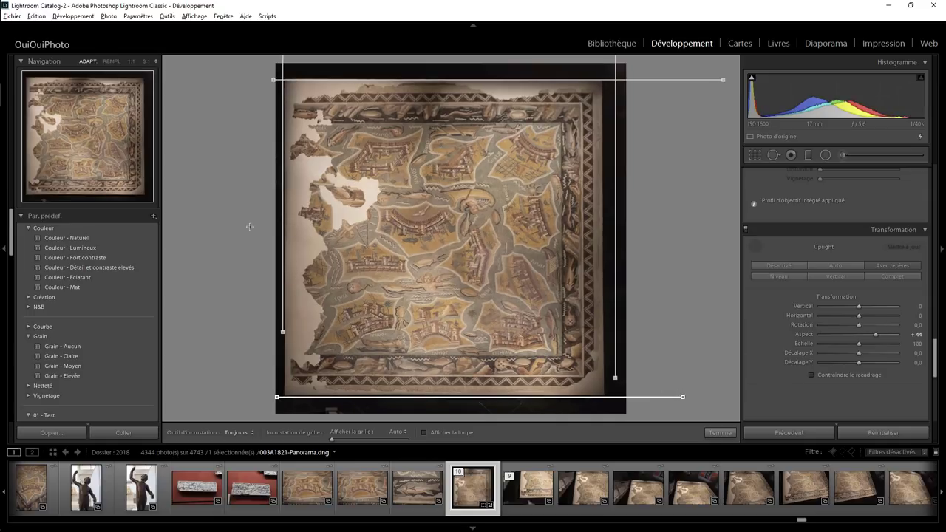
# Nudge the mosaic within the square crop, apply it, and zoom 1:1 on PAPHOS
pyautogui.click(753, 157)
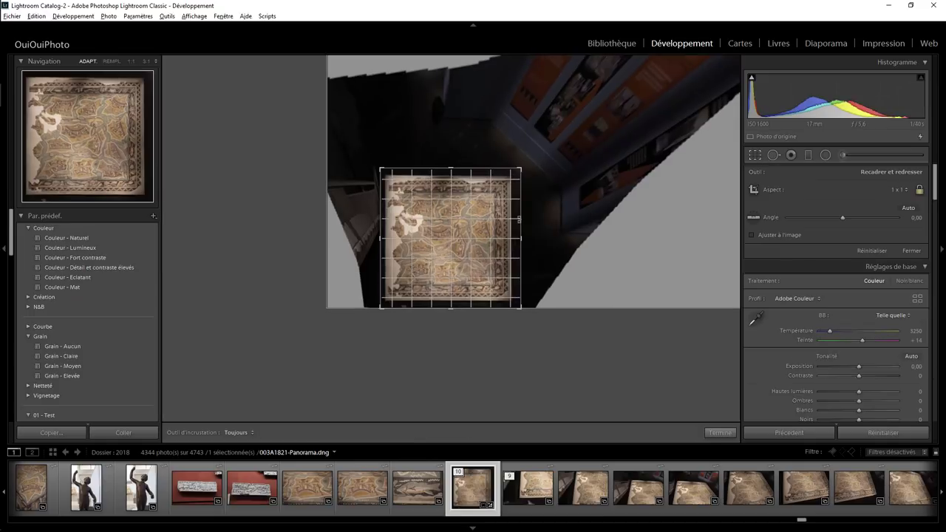
pyautogui.moveTo(432, 233); pyautogui.dragTo(442, 244)
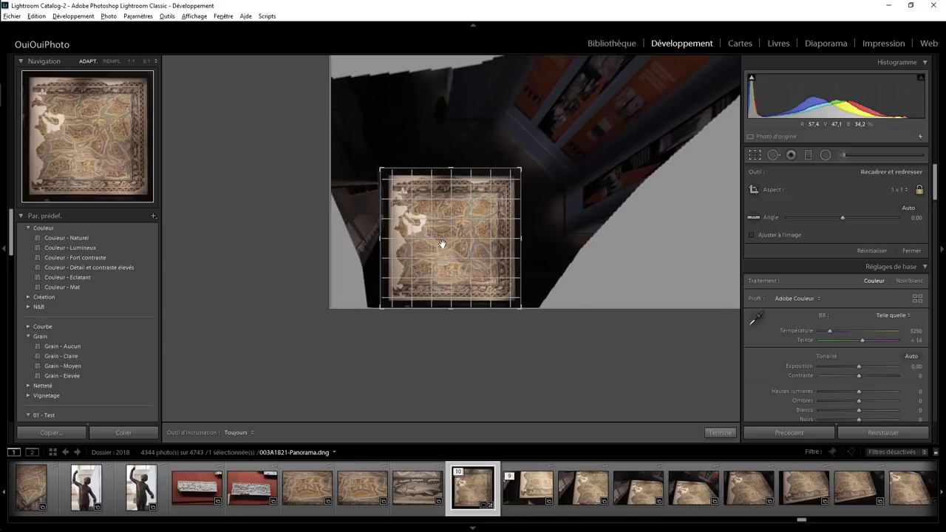
pyautogui.click(720, 432)
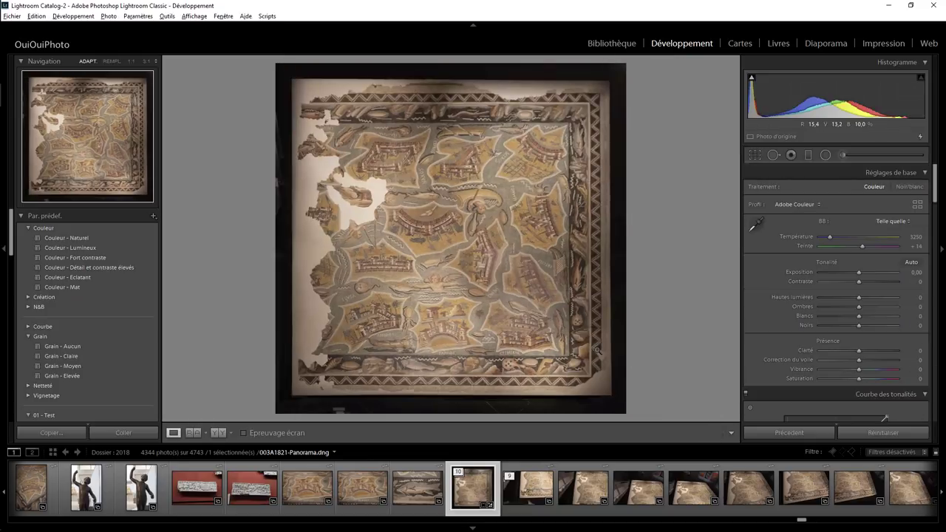
pyautogui.click(457, 341)
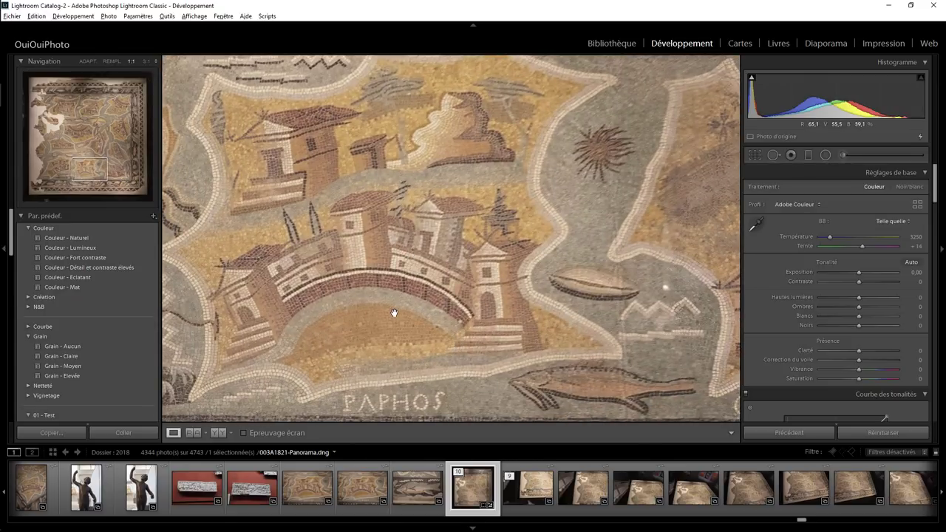
# Sample a neutral grey mosaic spot for white balance: Custom, Temperature 2750, Tint +9
pyautogui.moveTo(393, 313); pyautogui.dragTo(452, 201)
pyautogui.moveTo(466, 344); pyautogui.dragTo(459, 235)
pyautogui.click(428, 251)
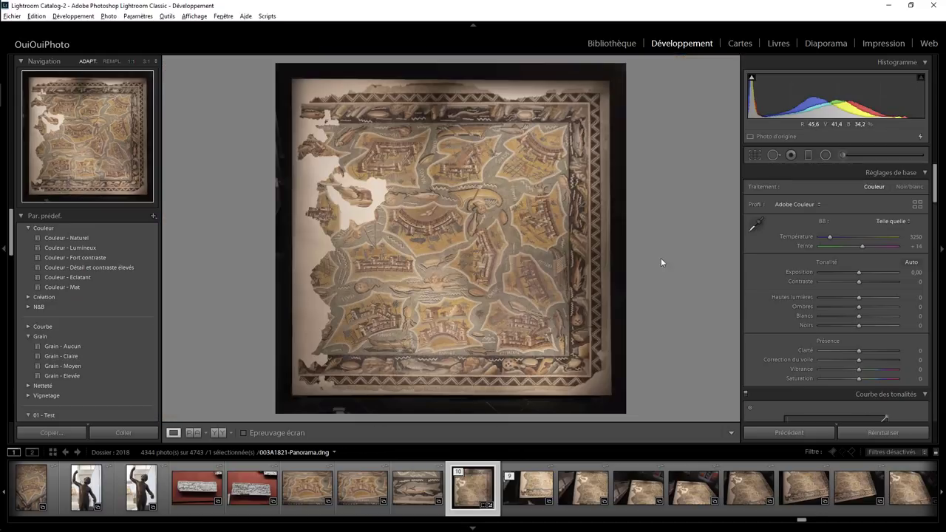
pyautogui.click(755, 224)
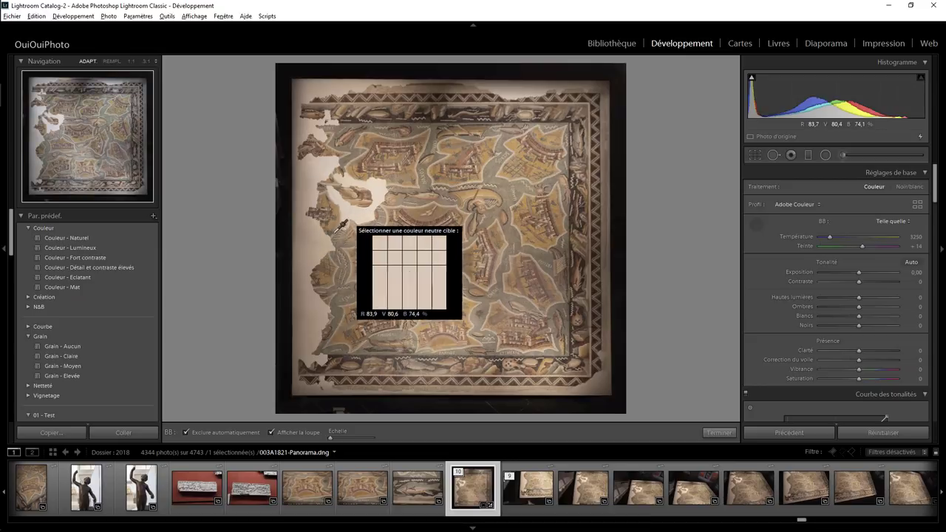
pyautogui.click(310, 248)
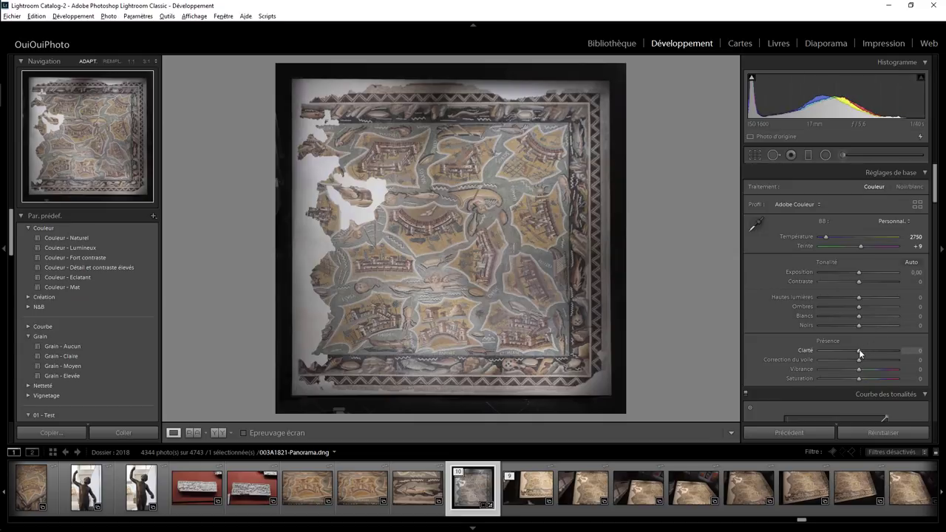
# Set Clarity to +8 and Vibrance to +72, leaving Saturation at 0
pyautogui.moveTo(859, 352)
pyautogui.mouseDown()
pyautogui.moveTo(869, 352)
pyautogui.moveTo(859, 351)
pyautogui.moveTo(867, 378)
pyautogui.moveTo(893, 362)
pyautogui.moveTo(855, 363)
pyautogui.moveTo(886, 360)
pyautogui.mouseUp()
pyautogui.doubleClick(867, 377)
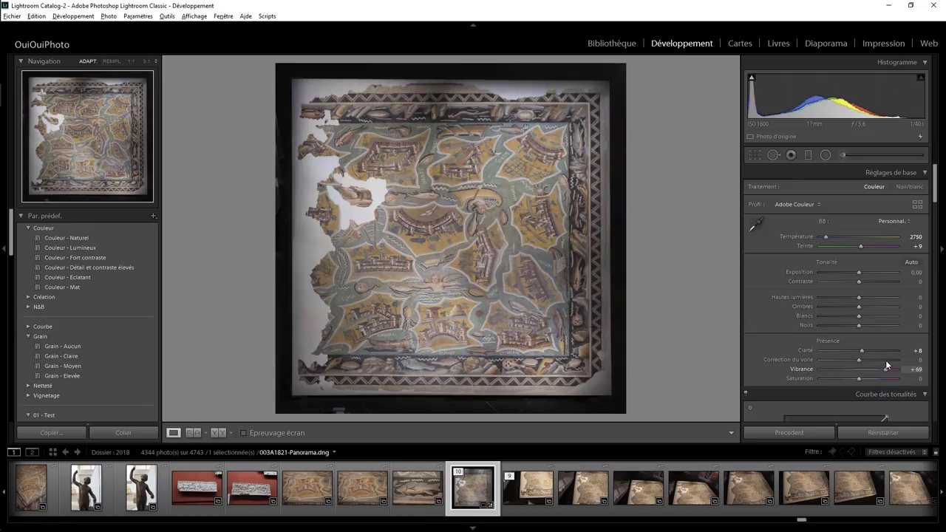
pyautogui.doubleClick(873, 368)
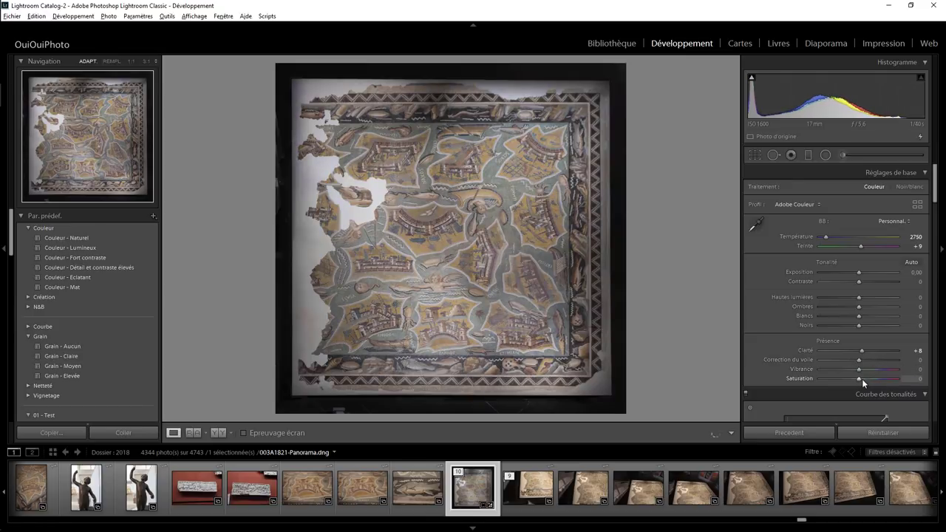
pyautogui.moveTo(859, 378); pyautogui.dragTo(885, 378)
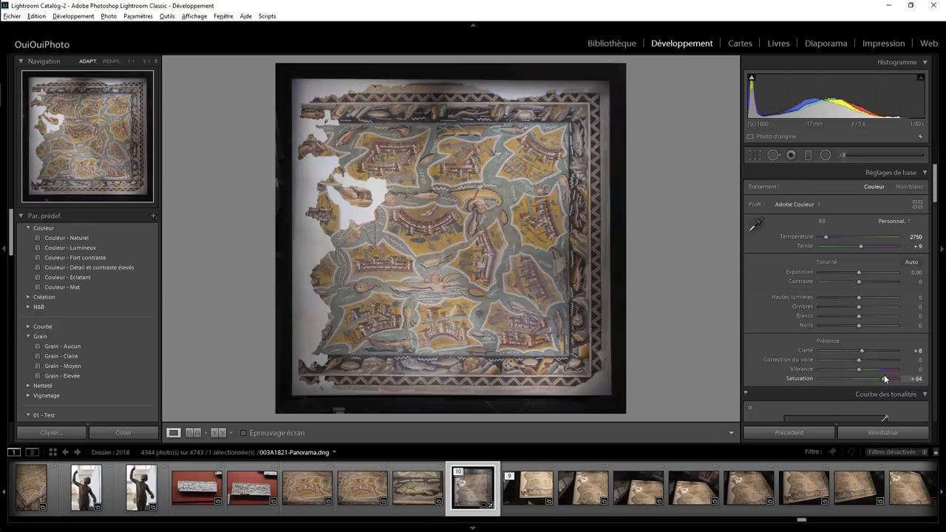
pyautogui.doubleClick(873, 379)
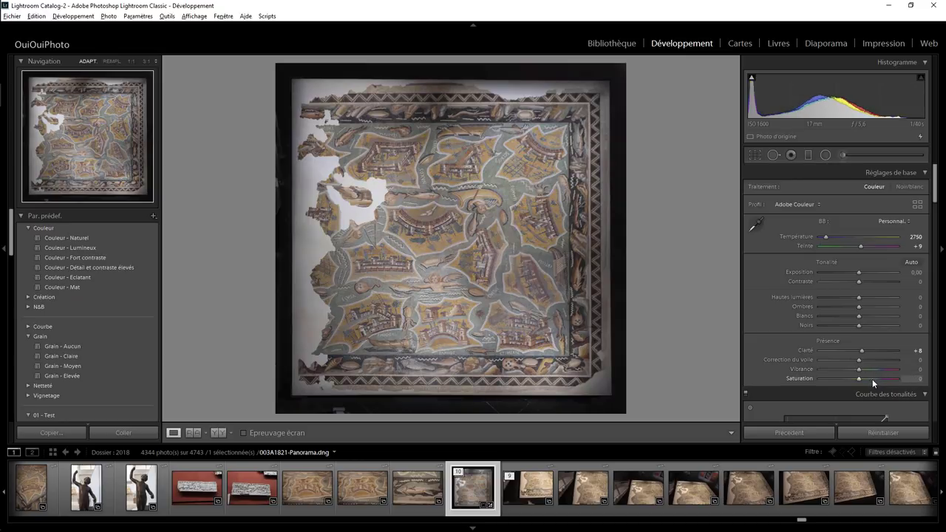
pyautogui.moveTo(858, 368)
pyautogui.mouseDown()
pyautogui.moveTo(896, 369)
pyautogui.moveTo(887, 369)
pyautogui.mouseUp()
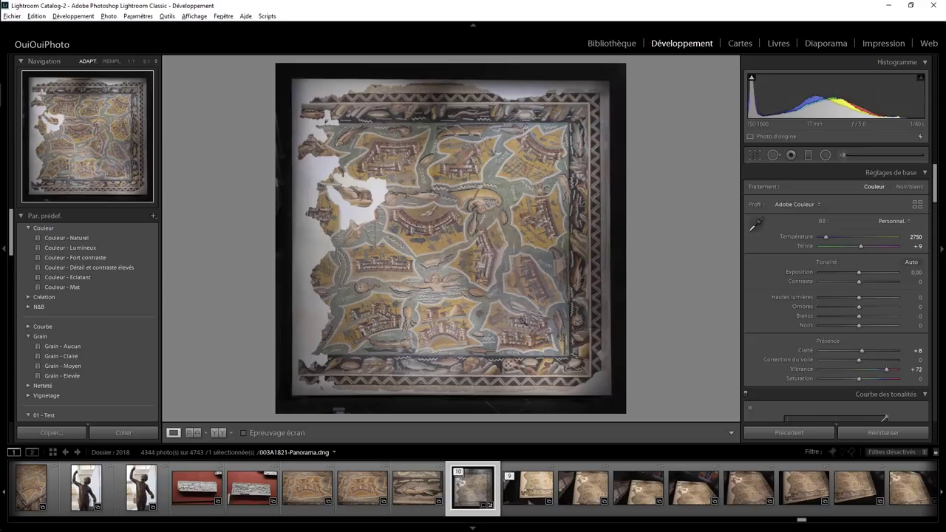
pyautogui.click(427, 315)
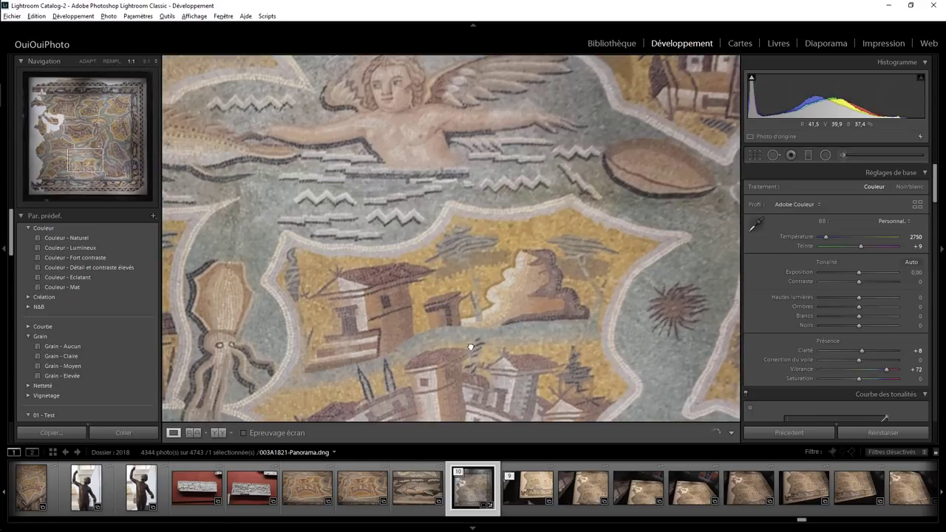
# Raise the Detail panel's sharpening Amount from 40 to 68, then inspect the RHODOS area at 1:1
pyautogui.moveTo(469, 344); pyautogui.dragTo(469, 180)
pyautogui.scroll(-5, 943, 281)
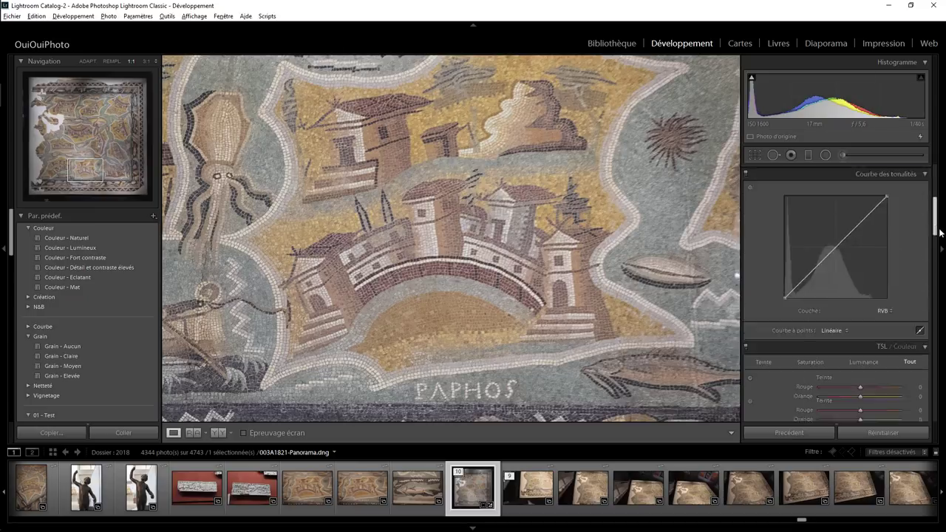
pyautogui.scroll(-5, 942, 300)
pyautogui.scroll(-5, 942, 314)
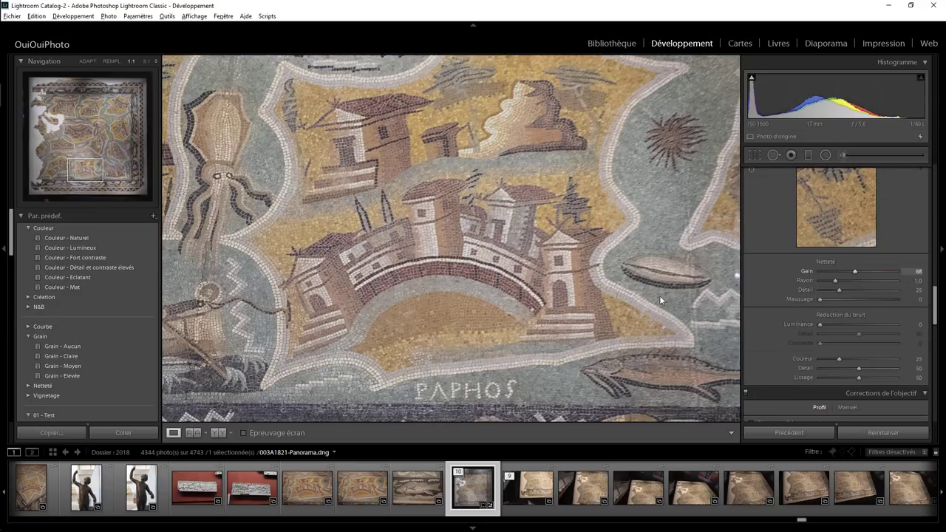
pyautogui.click(442, 293)
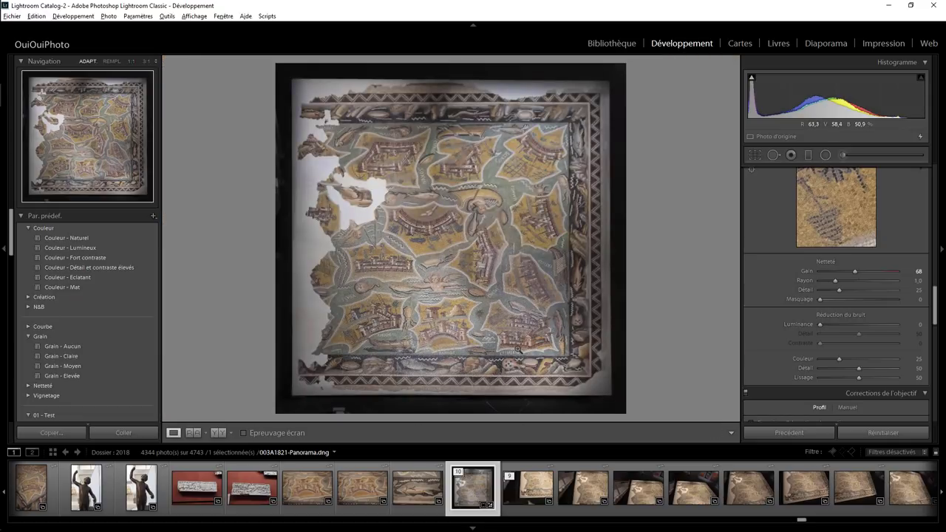
pyautogui.click(356, 334)
pyautogui.moveTo(471, 361); pyautogui.dragTo(459, 124)
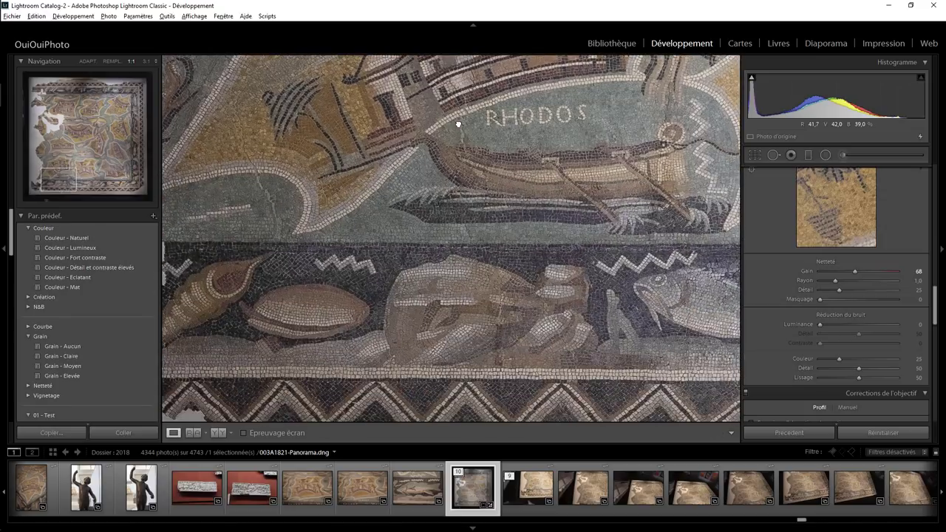
pyautogui.moveTo(612, 258); pyautogui.dragTo(454, 235)
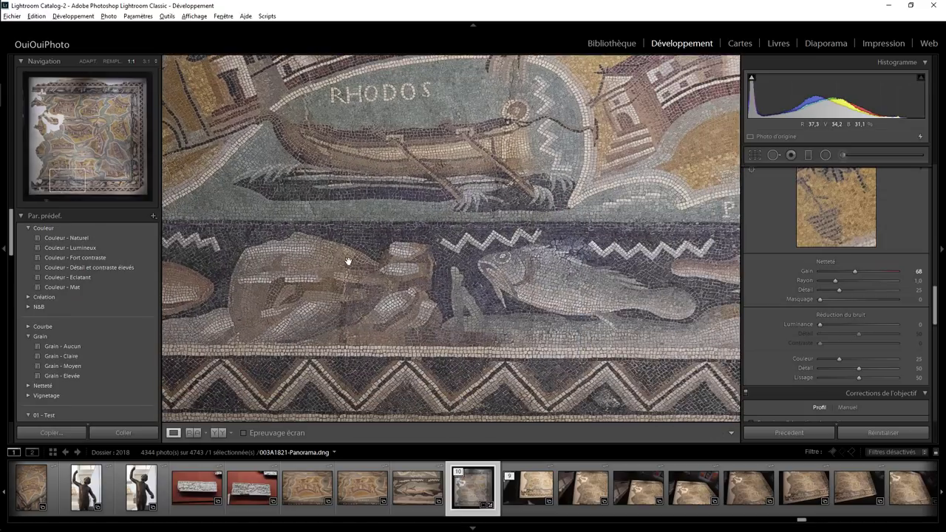
pyautogui.moveTo(587, 296); pyautogui.dragTo(481, 300)
pyautogui.moveTo(585, 81)
pyautogui.mouseDown()
pyautogui.moveTo(543, 214)
pyautogui.moveTo(469, 272)
pyautogui.mouseUp()
pyautogui.moveTo(583, 226); pyautogui.dragTo(467, 275)
pyautogui.moveTo(575, 236); pyautogui.dragTo(465, 299)
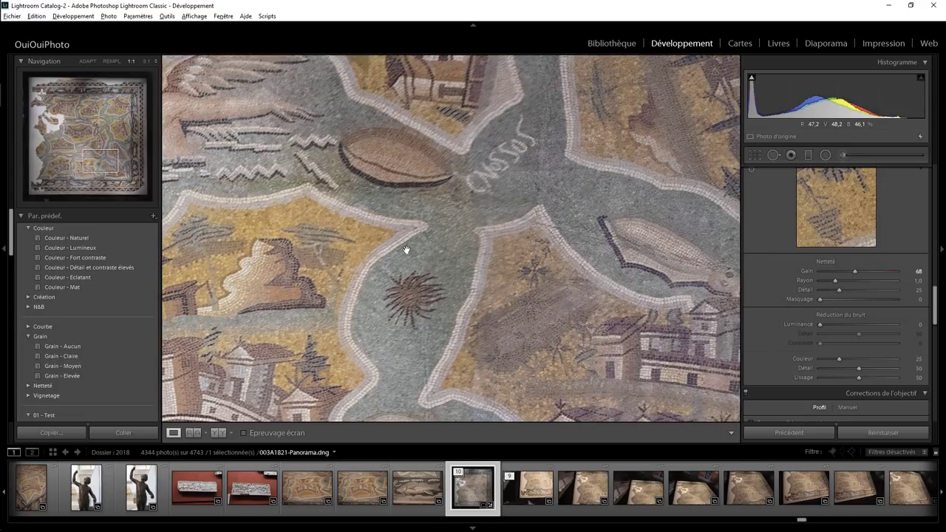
pyautogui.moveTo(617, 262); pyautogui.dragTo(462, 170)
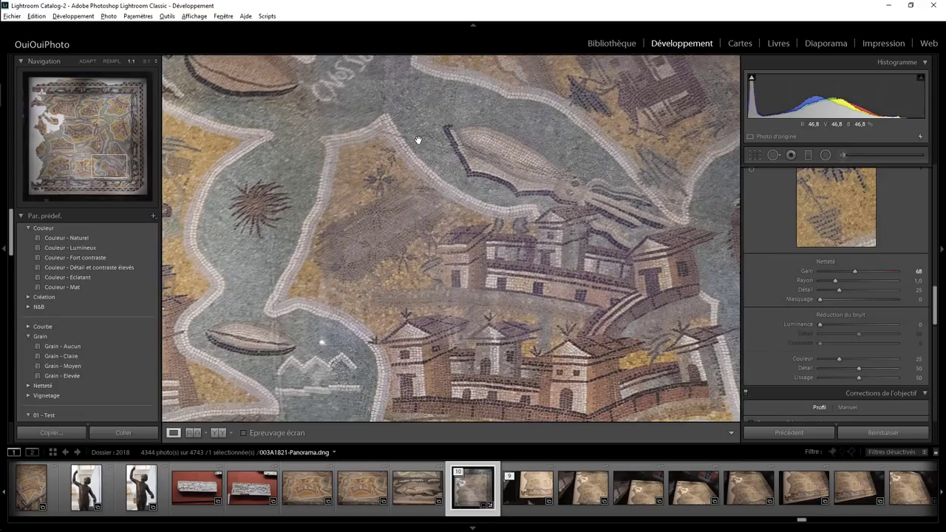
pyautogui.moveTo(585, 271); pyautogui.dragTo(512, 220)
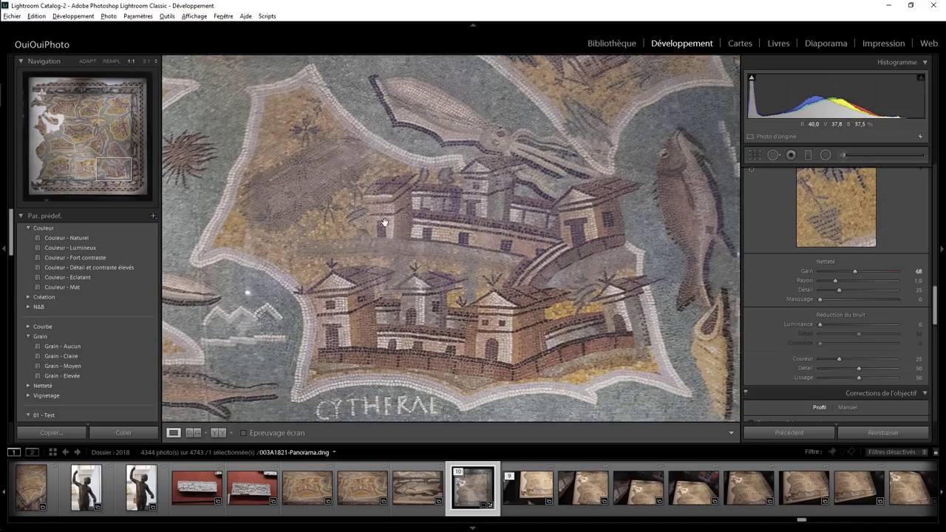
pyautogui.moveTo(671, 267); pyautogui.dragTo(513, 122)
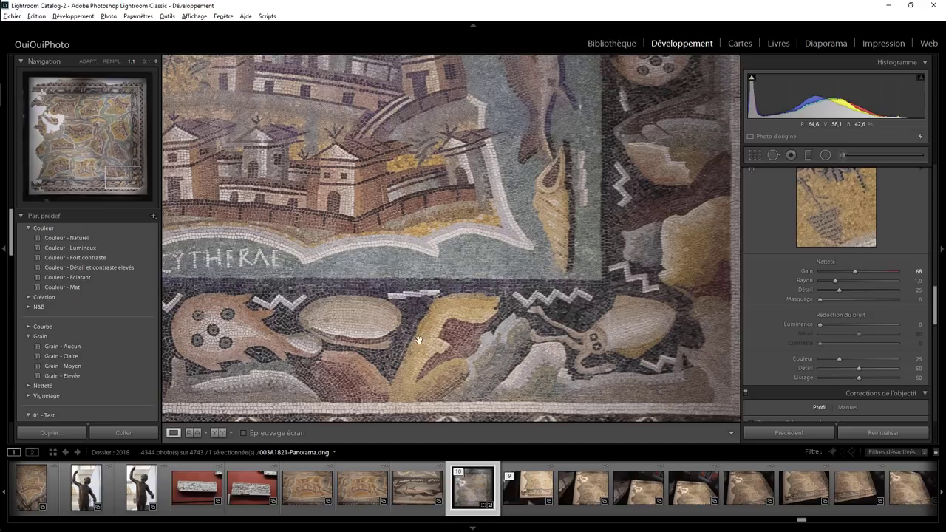
pyautogui.moveTo(418, 341); pyautogui.dragTo(618, 296)
pyautogui.moveTo(377, 312); pyautogui.dragTo(656, 317)
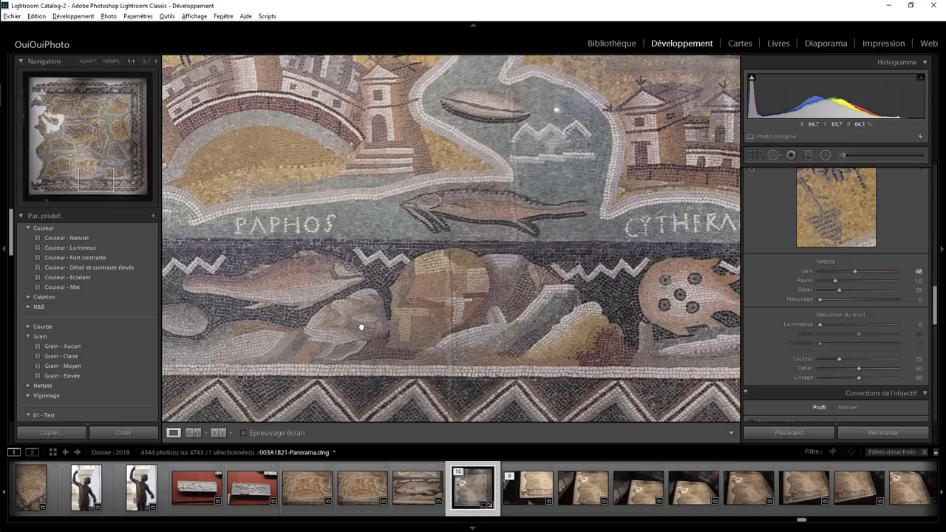
pyautogui.moveTo(361, 327); pyautogui.dragTo(577, 317)
pyautogui.moveTo(303, 314); pyautogui.dragTo(508, 303)
pyautogui.moveTo(274, 303)
pyautogui.mouseDown()
pyautogui.moveTo(478, 302)
pyautogui.moveTo(213, 288)
pyautogui.mouseUp()
pyautogui.moveTo(623, 279); pyautogui.dragTo(227, 275)
pyautogui.moveTo(592, 288)
pyautogui.mouseDown()
pyautogui.moveTo(137, 295)
pyautogui.moveTo(445, 305)
pyautogui.mouseUp()
pyautogui.moveTo(458, 251); pyautogui.dragTo(480, 335)
pyautogui.moveTo(481, 110); pyautogui.dragTo(506, 337)
pyautogui.moveTo(510, 237); pyautogui.dragTo(537, 376)
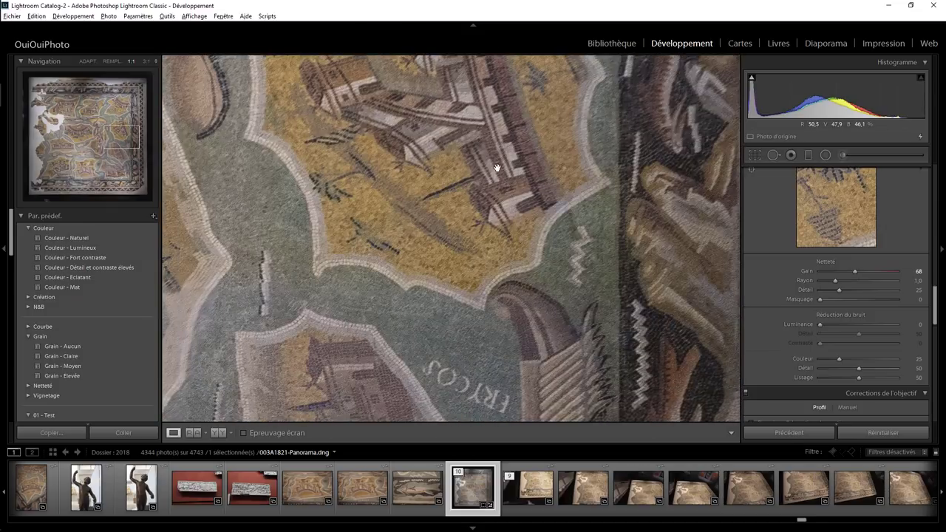
pyautogui.moveTo(497, 168); pyautogui.dragTo(523, 402)
pyautogui.moveTo(476, 137); pyautogui.dragTo(504, 213)
pyautogui.moveTo(506, 315); pyautogui.dragTo(503, 154)
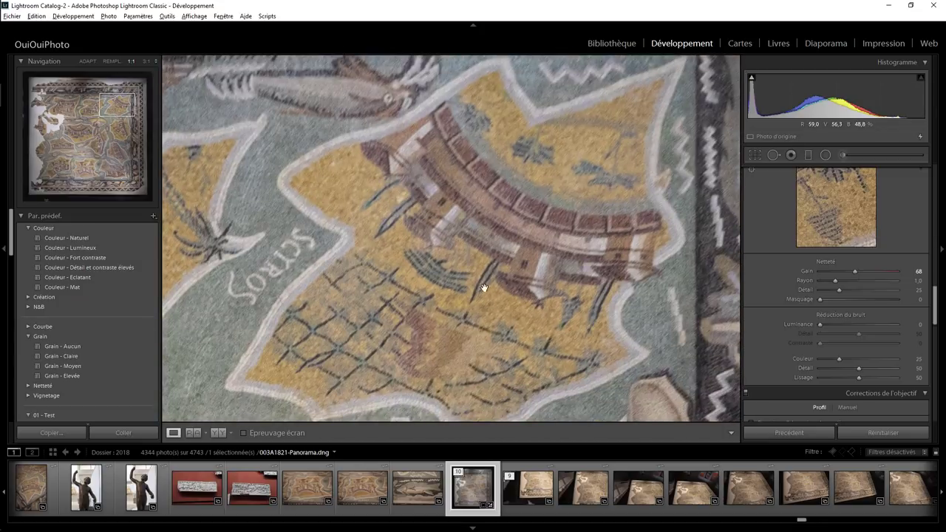
pyautogui.moveTo(400, 93)
pyautogui.mouseDown()
pyautogui.moveTo(410, 249)
pyautogui.moveTo(444, 331)
pyautogui.mouseUp()
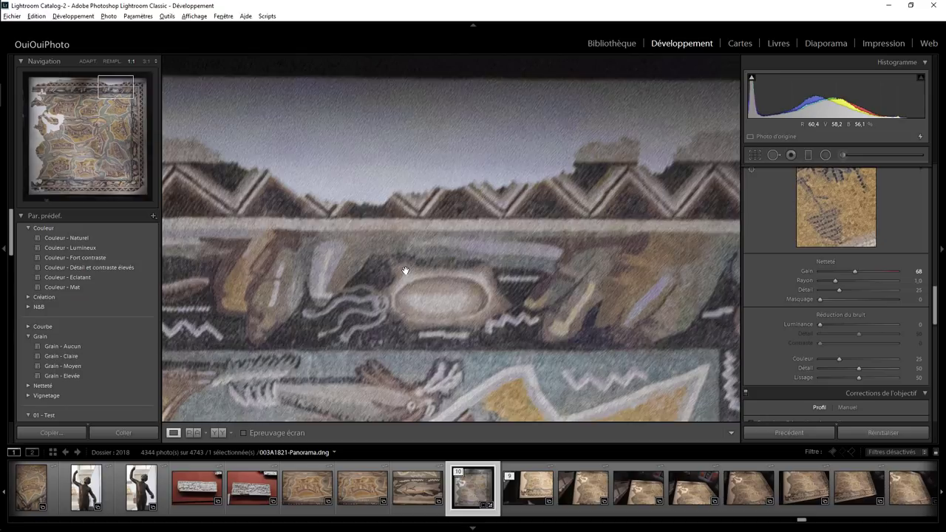
pyautogui.moveTo(445, 279); pyautogui.dragTo(503, 203)
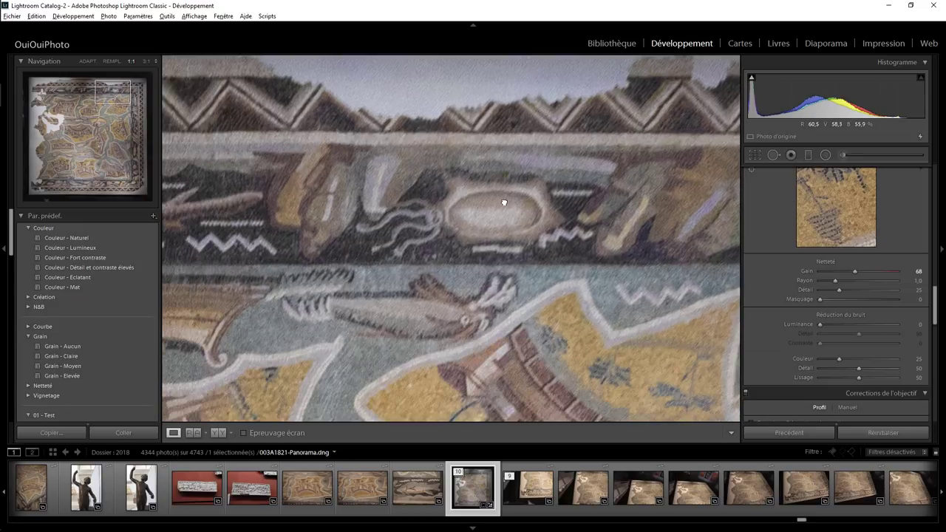
pyautogui.moveTo(352, 235); pyautogui.dragTo(582, 232)
pyautogui.moveTo(342, 215); pyautogui.dragTo(515, 220)
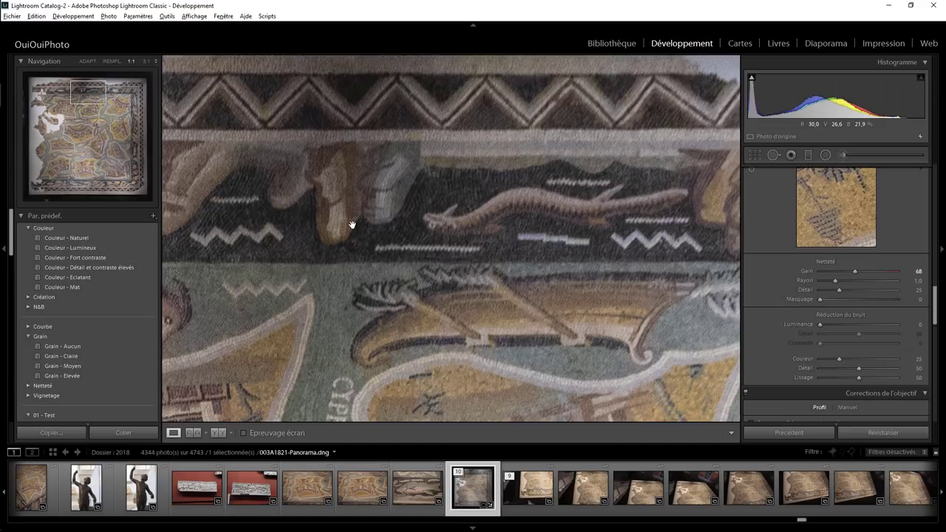
pyautogui.moveTo(351, 224); pyautogui.dragTo(494, 226)
pyautogui.moveTo(330, 207); pyautogui.dragTo(458, 246)
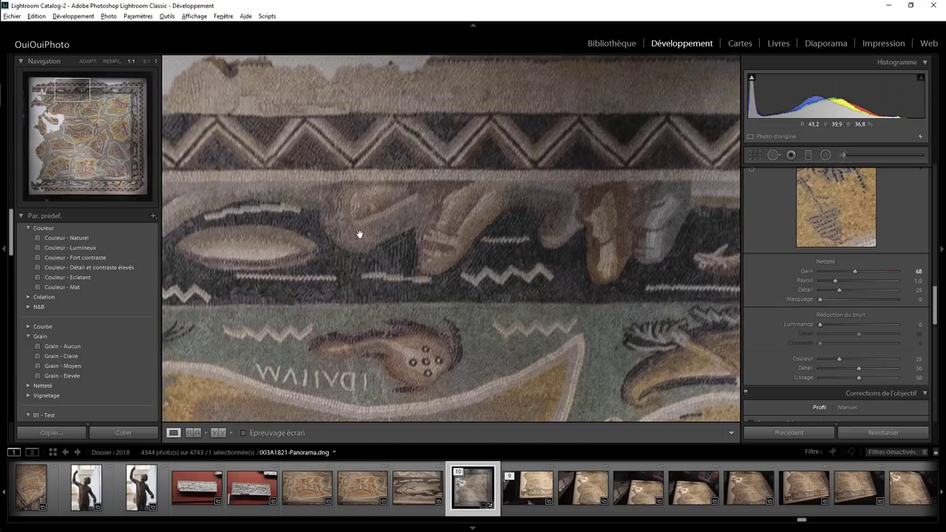
pyautogui.moveTo(345, 234); pyautogui.dragTo(500, 226)
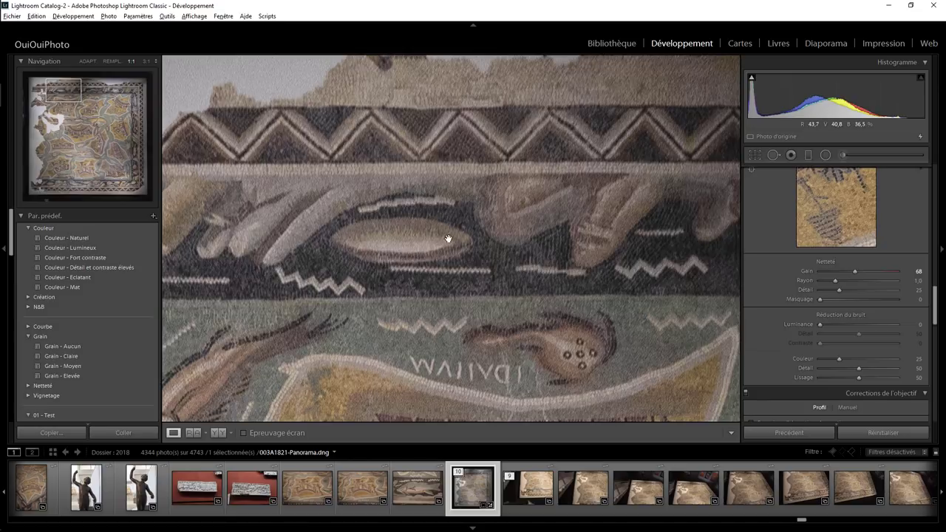
pyautogui.moveTo(447, 239); pyautogui.dragTo(314, 238)
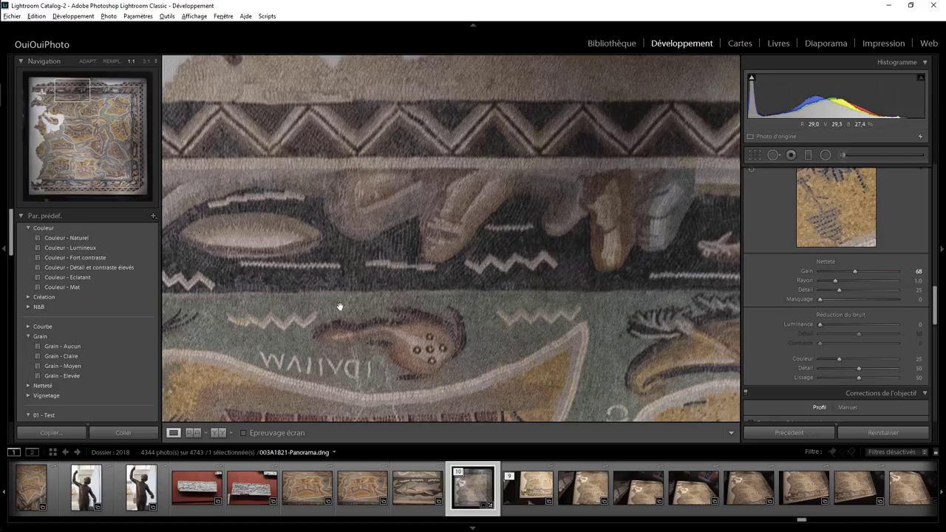
pyautogui.moveTo(358, 353); pyautogui.dragTo(464, 200)
pyautogui.moveTo(442, 323); pyautogui.dragTo(463, 129)
pyautogui.moveTo(479, 359)
pyautogui.mouseDown()
pyautogui.moveTo(497, 148)
pyautogui.moveTo(453, 306)
pyautogui.mouseUp()
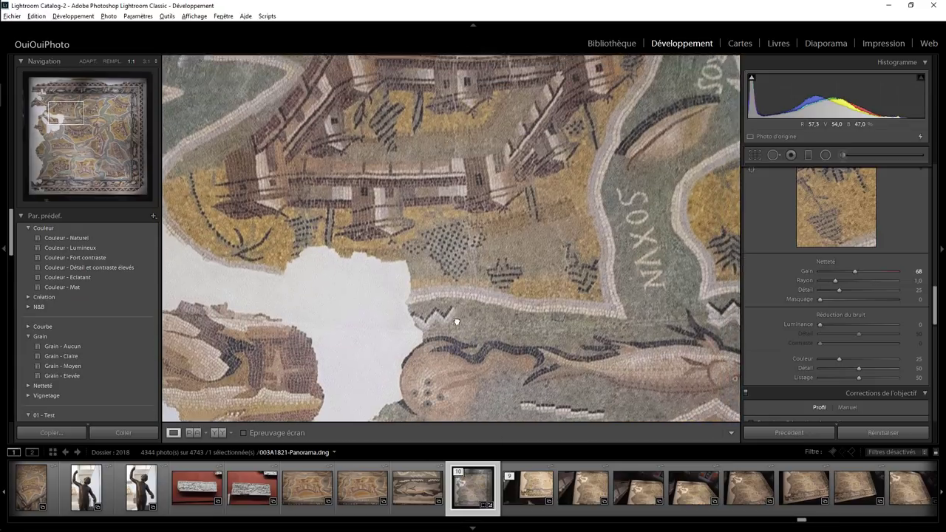
pyautogui.moveTo(473, 111); pyautogui.dragTo(473, 310)
pyautogui.moveTo(481, 96); pyautogui.dragTo(469, 322)
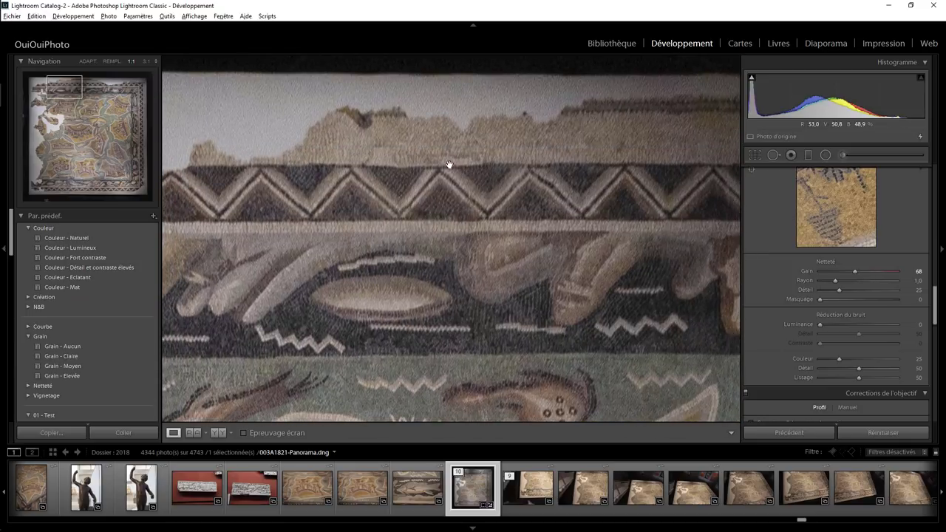
pyautogui.click(368, 182)
pyautogui.click(425, 130)
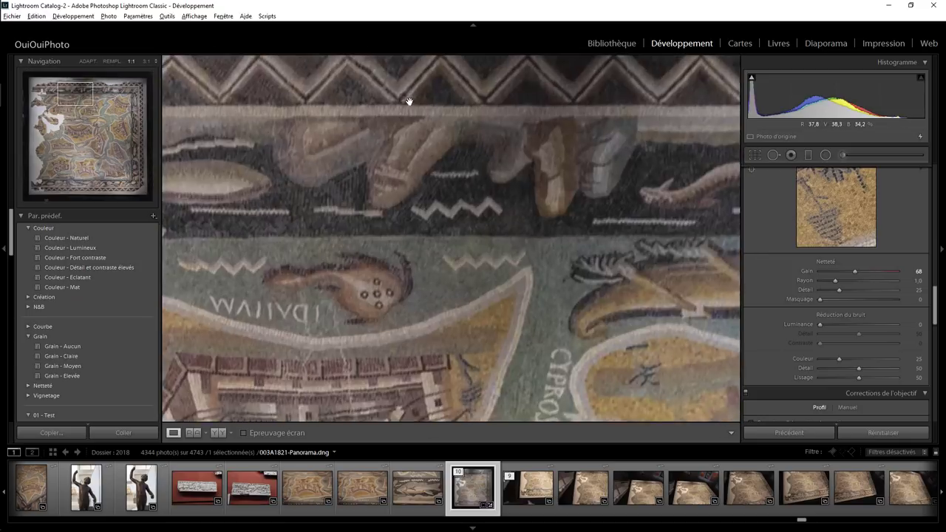
pyautogui.click(387, 137)
pyautogui.click(446, 143)
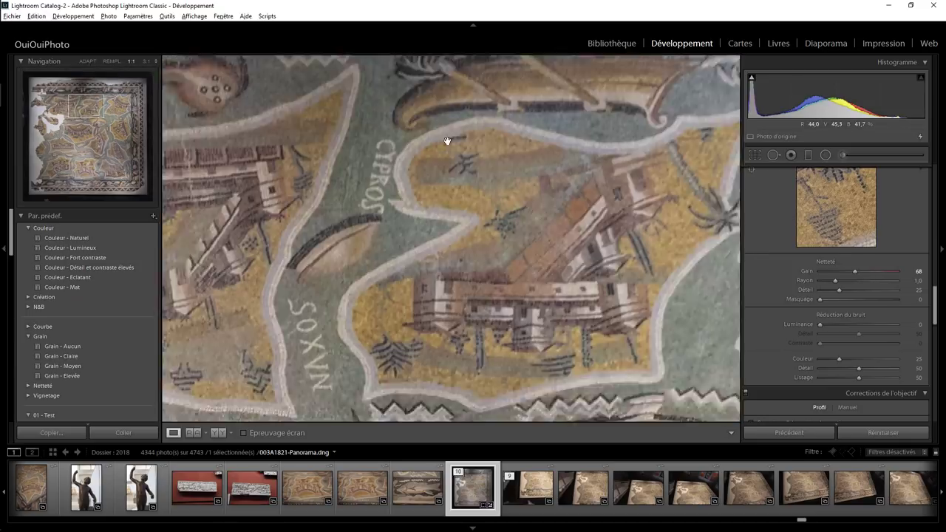
# Return the mosaic to Fit view with the Basic panel's tone and colour settings visible
pyautogui.click(376, 163)
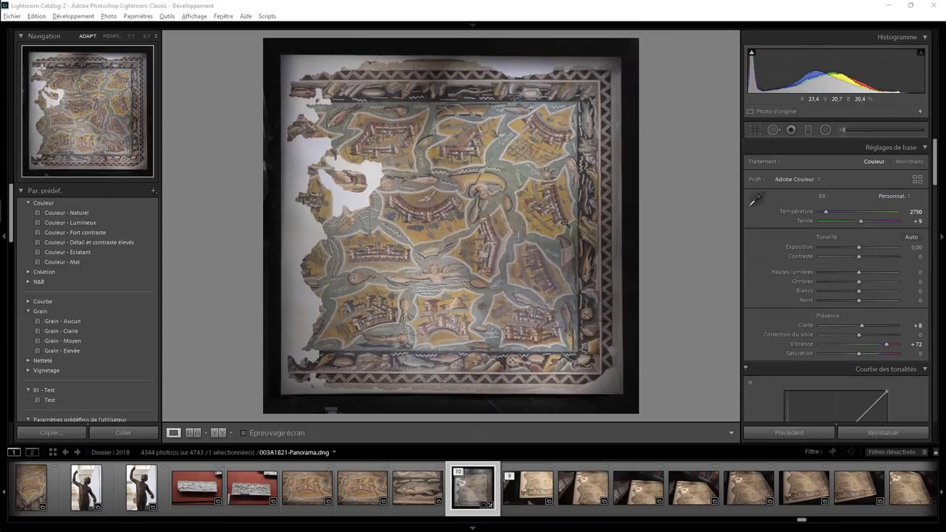
# Auto-set the Whites, then adjust them to +46 and pick the Radial Filter tool
pyautogui.press('shift')
pyautogui.keyDown('shift'); pyautogui.doubleClick(858, 294); pyautogui.keyUp('shift')
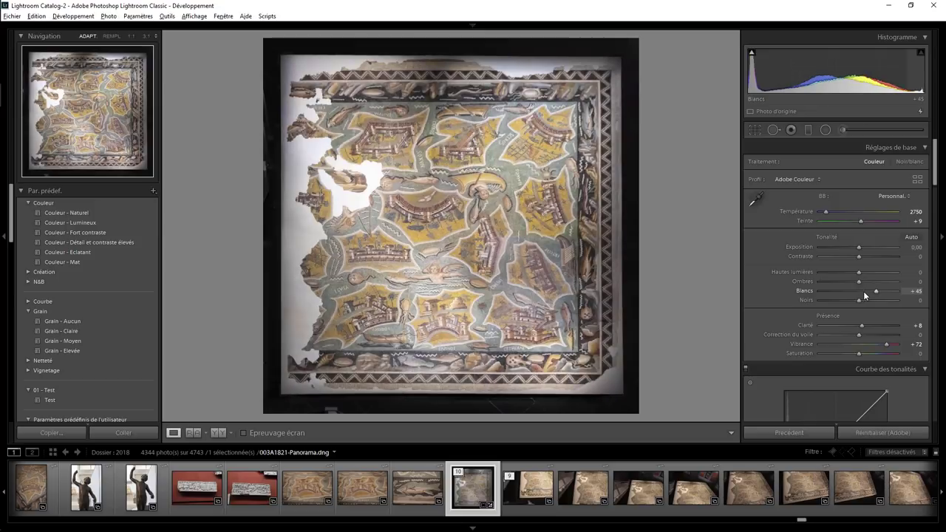
pyautogui.moveTo(877, 293); pyautogui.dragTo(872, 293)
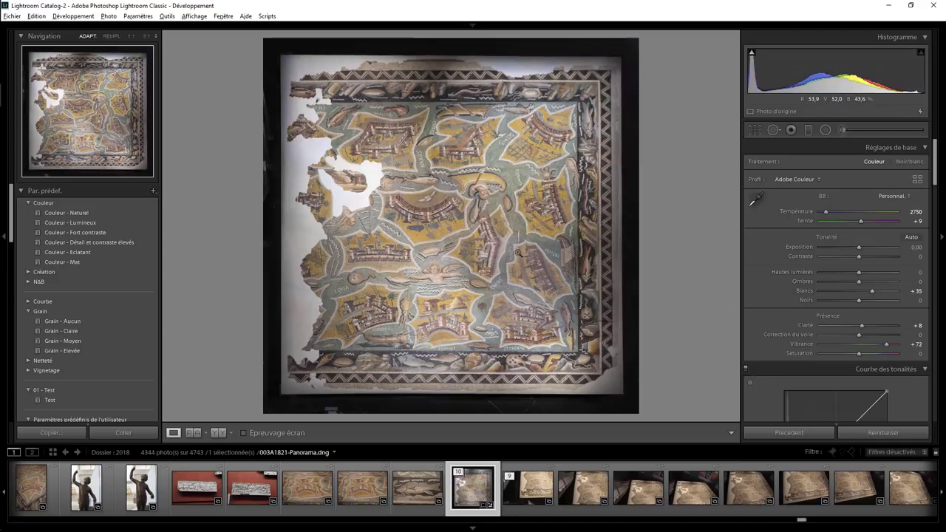
pyautogui.moveTo(872, 291); pyautogui.dragTo(877, 291)
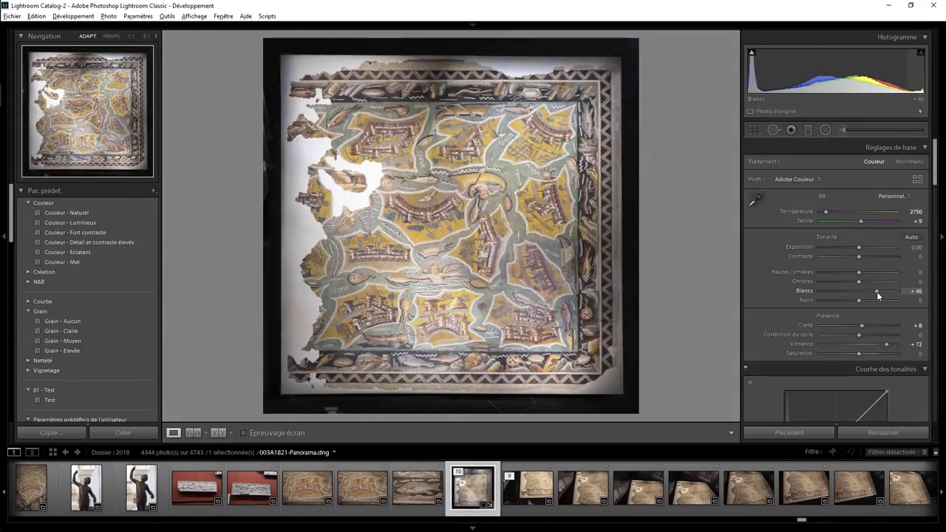
pyautogui.click(826, 131)
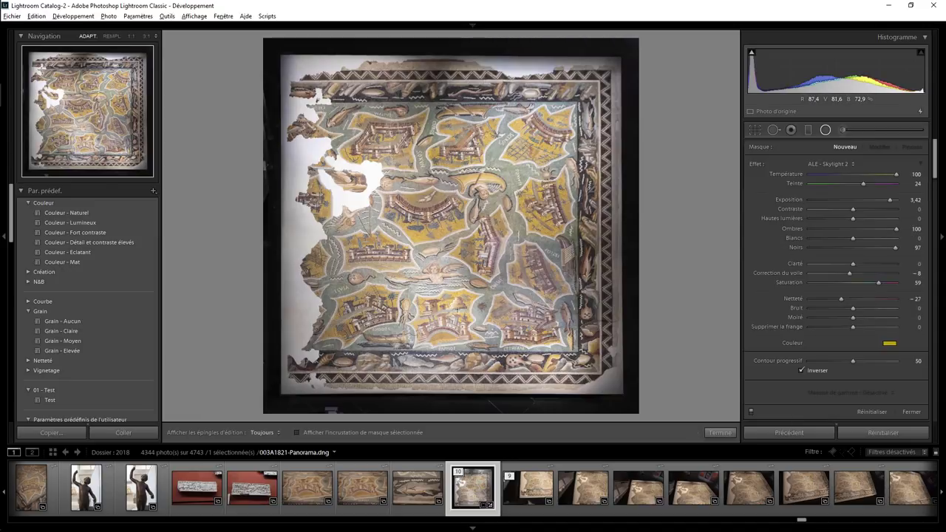
# Draw a centre radial filter with effects reset and Highlights at −28, then close the tool
pyautogui.moveTo(475, 325); pyautogui.dragTo(503, 344)
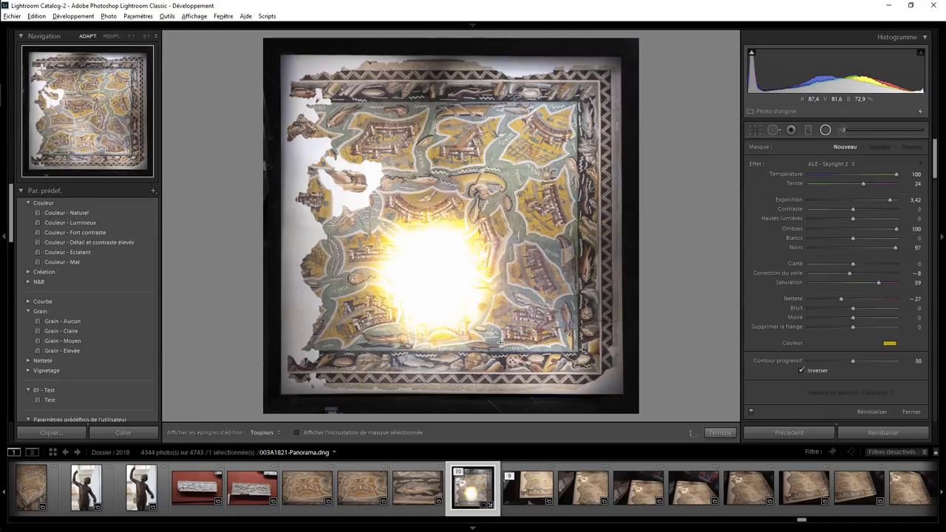
pyautogui.doubleClick(755, 164)
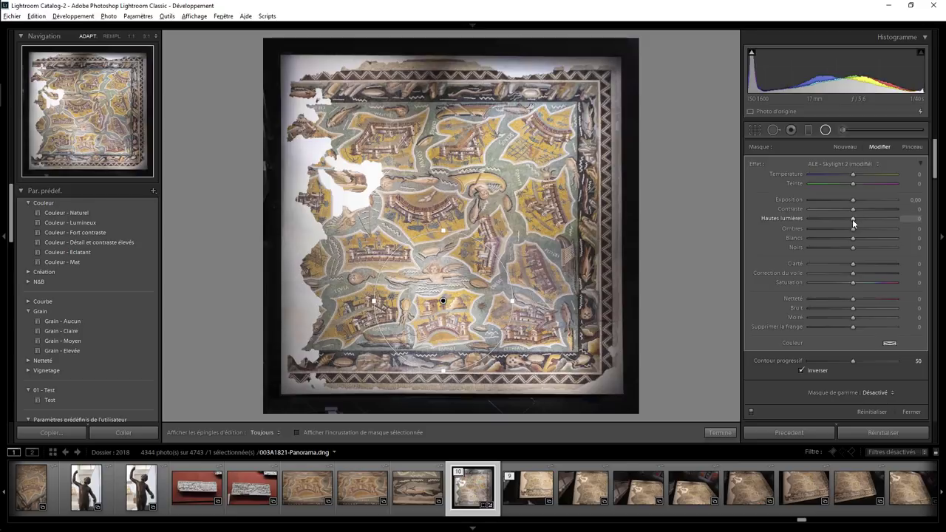
pyautogui.moveTo(853, 219); pyautogui.dragTo(838, 219)
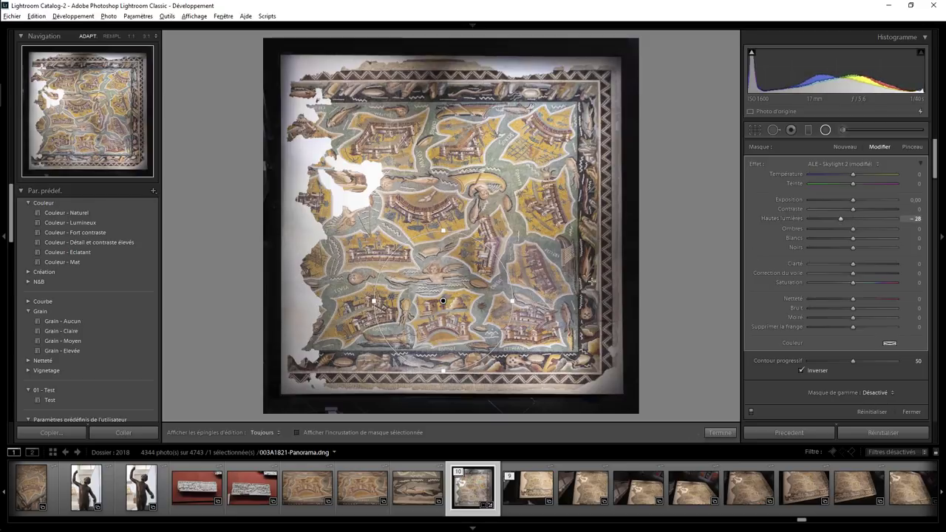
pyautogui.moveTo(443, 301); pyautogui.dragTo(450, 302)
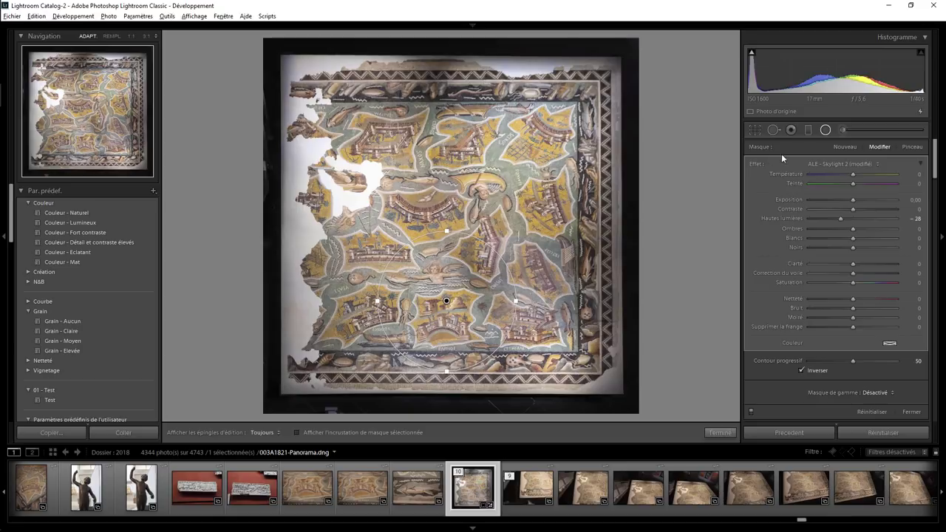
pyautogui.click(826, 131)
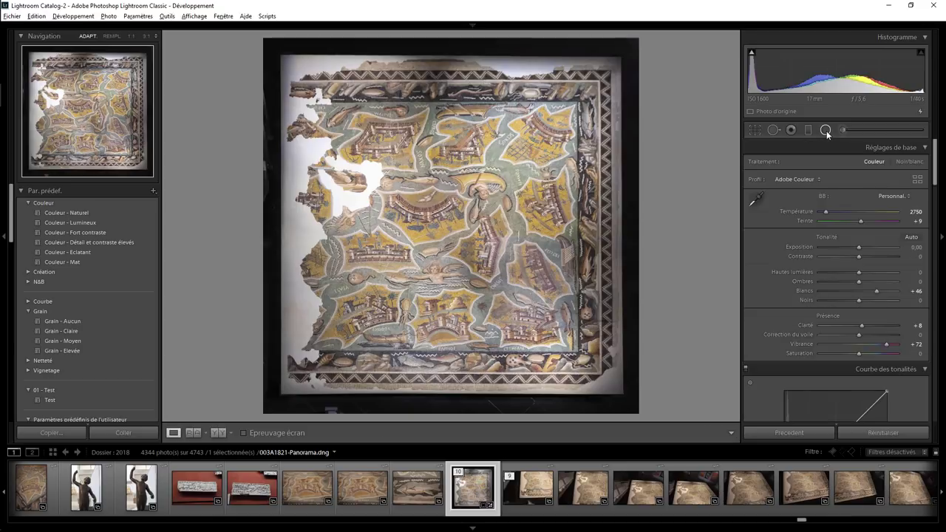
# Draw a radial filter near the top, nudge it right, and set its Highlights to +23
pyautogui.click(826, 131)
pyautogui.moveTo(397, 111)
pyautogui.mouseDown()
pyautogui.moveTo(456, 131)
pyautogui.moveTo(496, 178)
pyautogui.mouseUp()
pyautogui.click(396, 111)
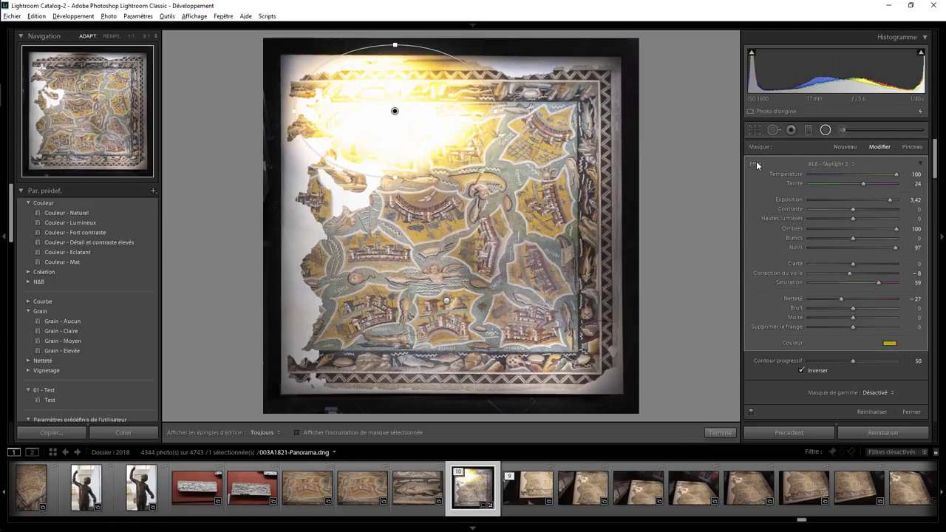
pyautogui.moveTo(396, 111); pyautogui.dragTo(404, 111)
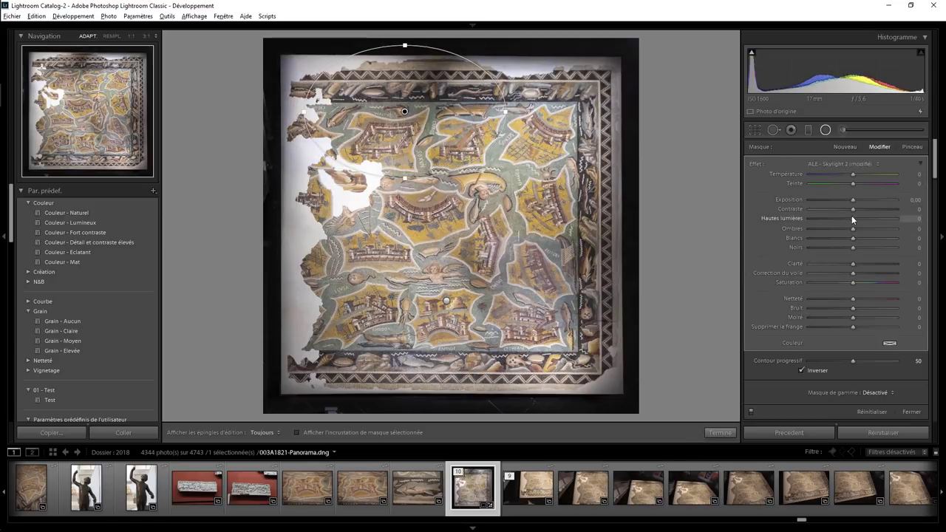
pyautogui.moveTo(853, 218); pyautogui.dragTo(862, 218)
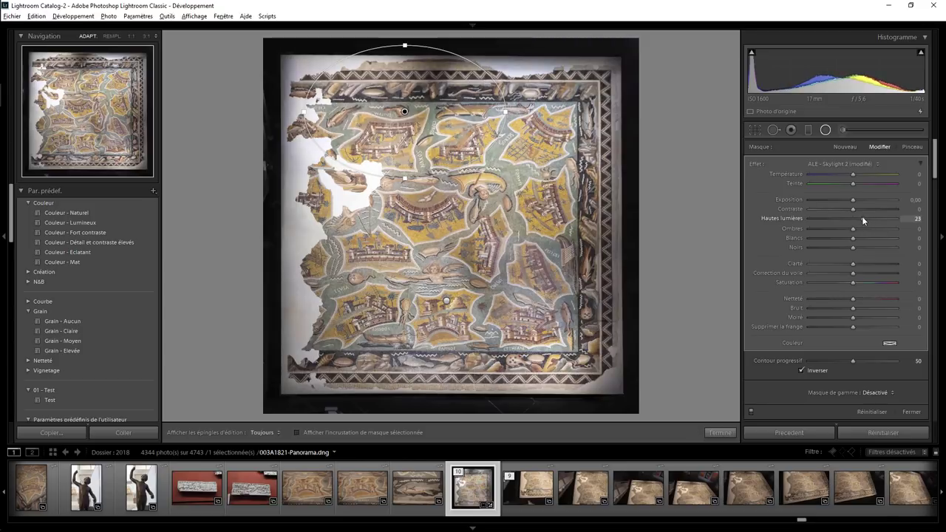